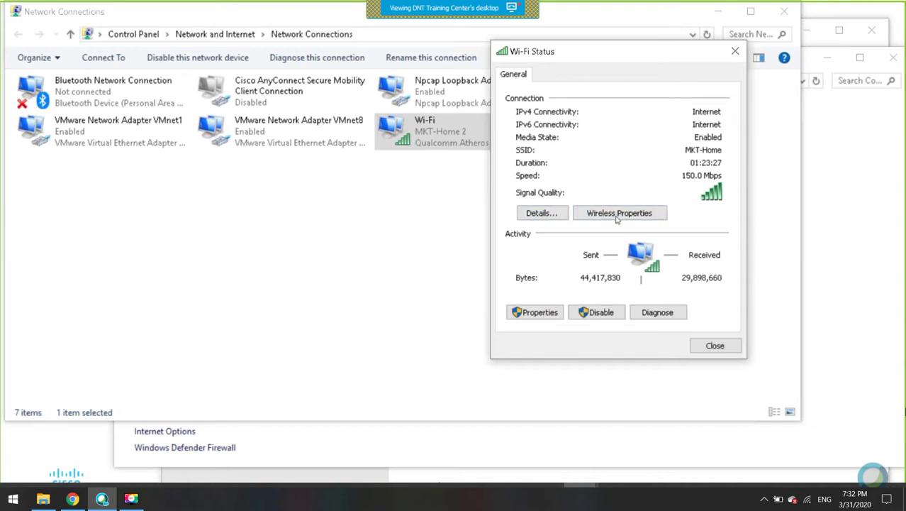
Open the Wi-Fi connection's network details and examine the adapter description and physical address
left_click(536, 214)
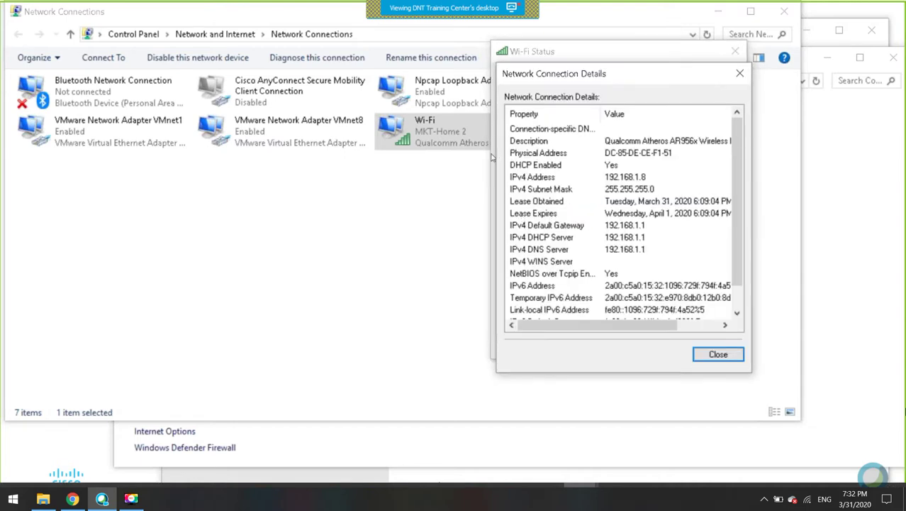
left_click_drag(599, 71, 538, 65)
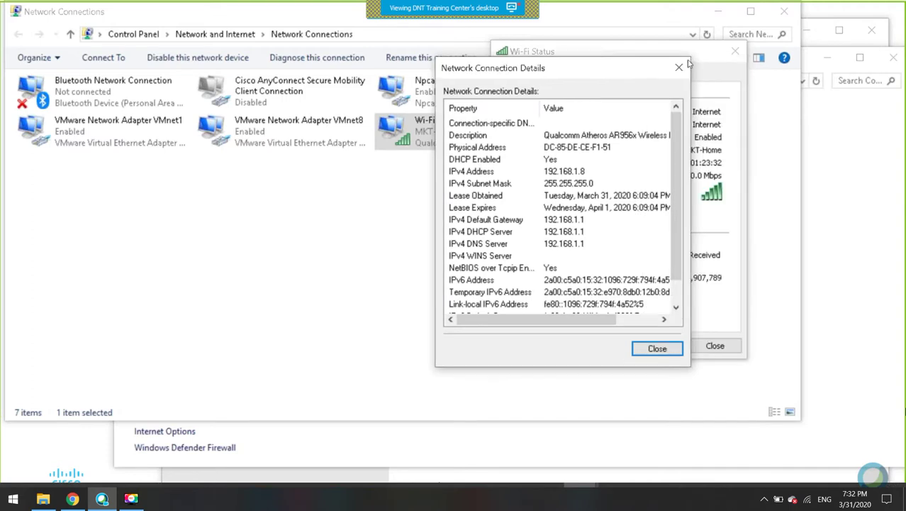
left_click_drag(575, 319, 544, 309)
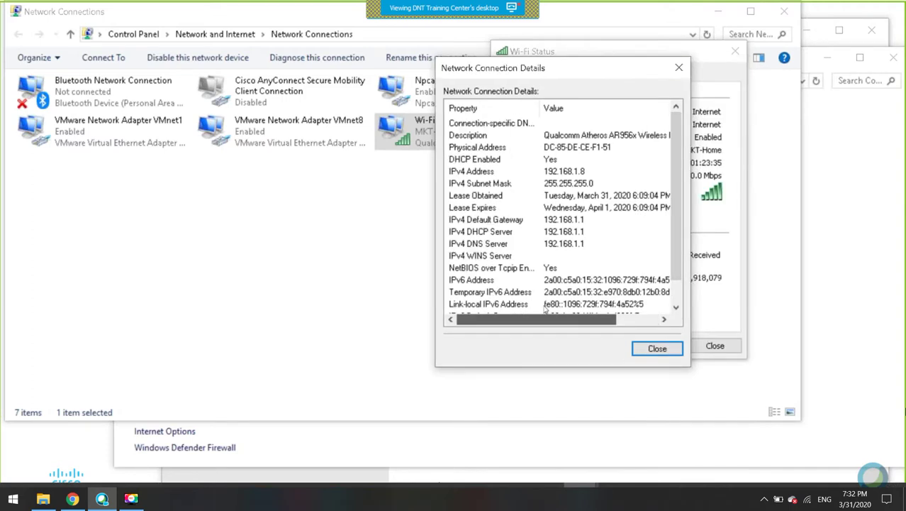
left_click(463, 147)
left_click(567, 133)
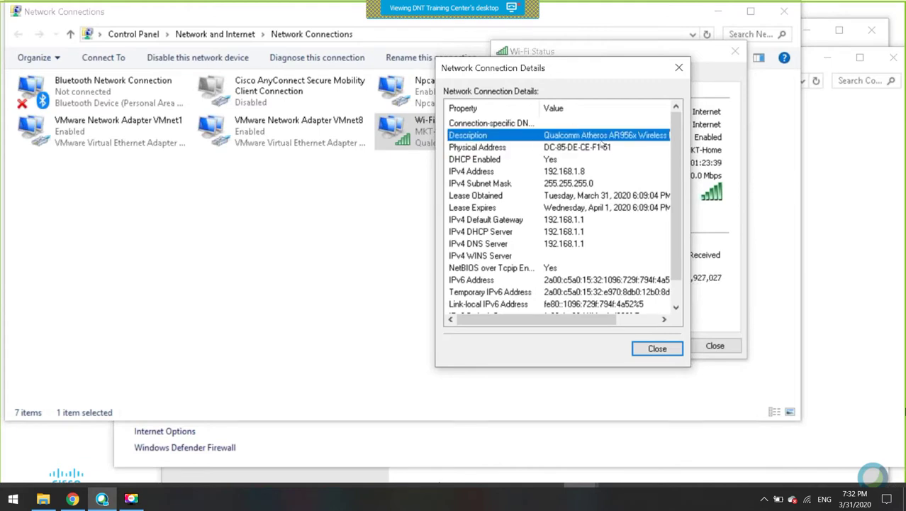
left_click(585, 146)
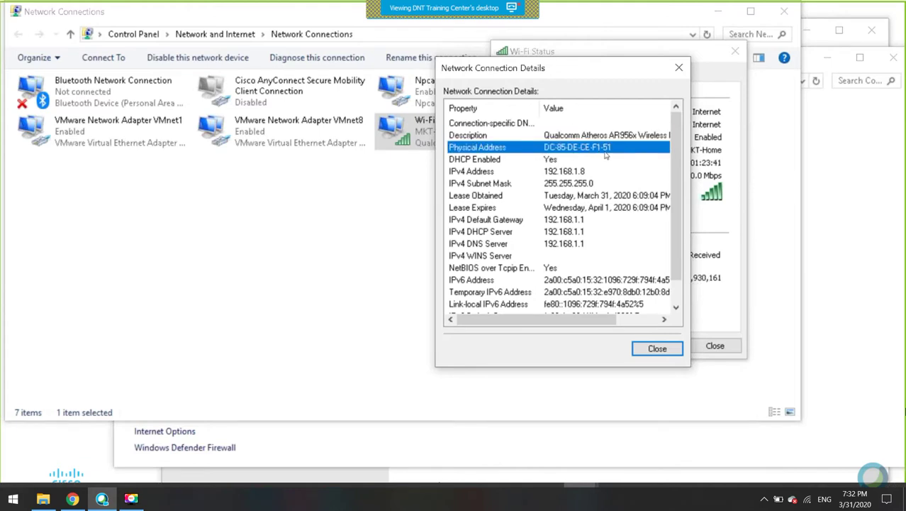
Examine the Wi-Fi connection's DHCP status, IPv4 address, subnet mask and lease obtained and expiry times
left_click(469, 160)
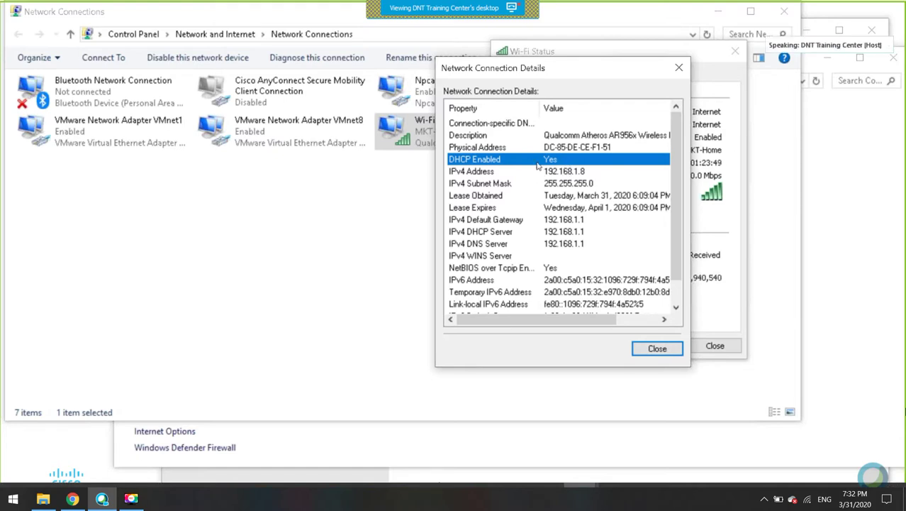
left_click(551, 174)
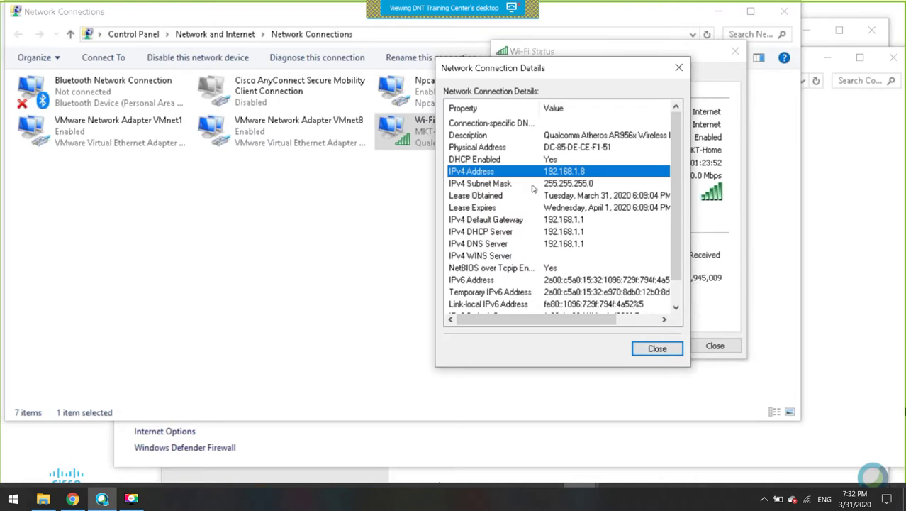
left_click(572, 189)
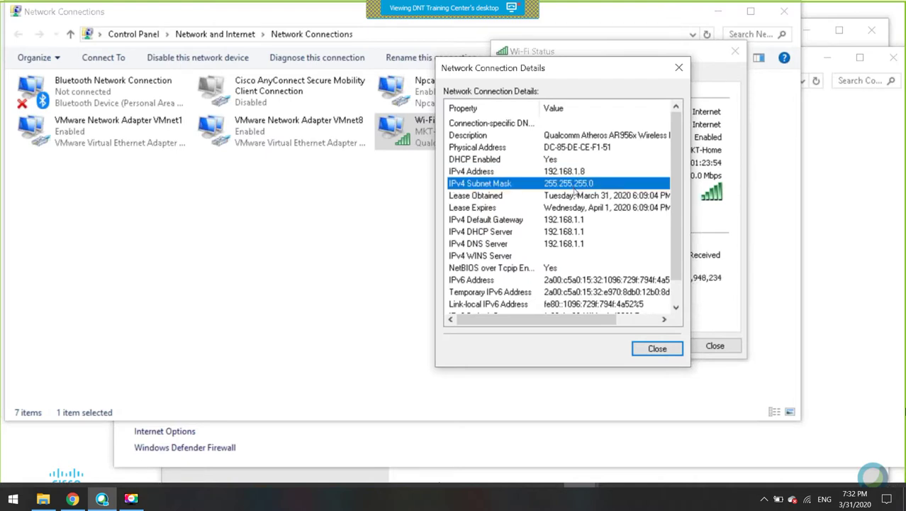
left_click(576, 198)
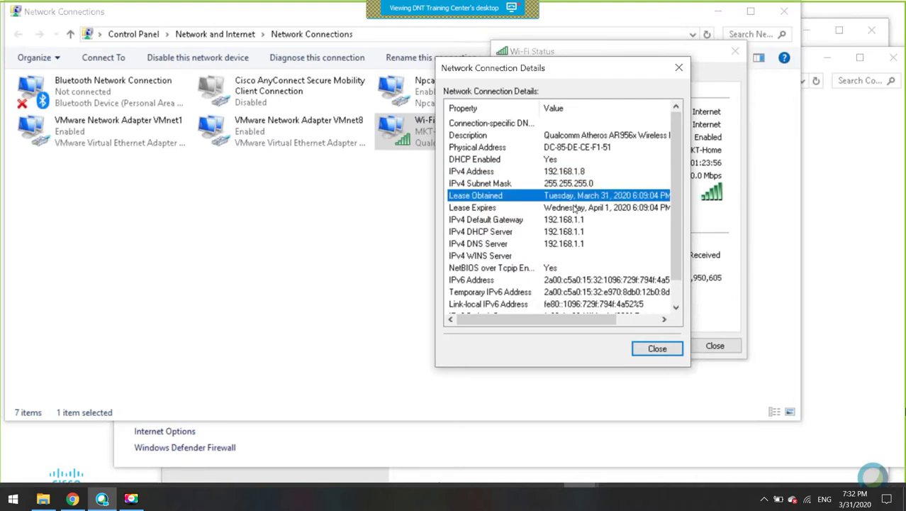
left_click(575, 207)
left_click(485, 197)
left_click(511, 207)
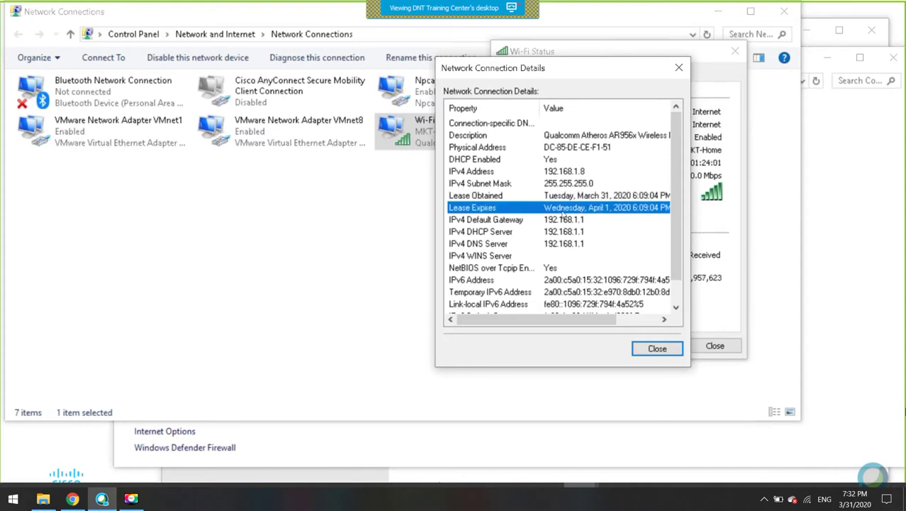
left_click(553, 161)
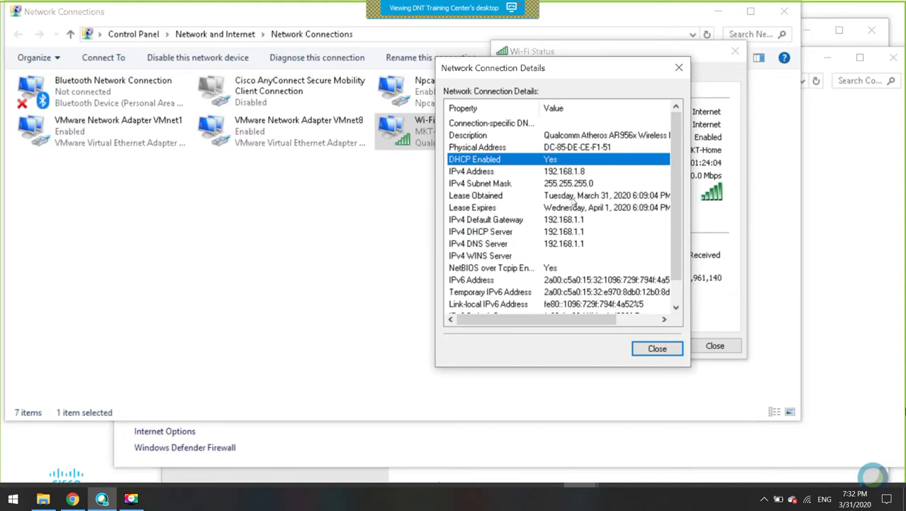
Examine the IPv4 default gateway, DHCP server, DNS server and NetBIOS over Tcpip entries in the connection details
left_click(495, 220)
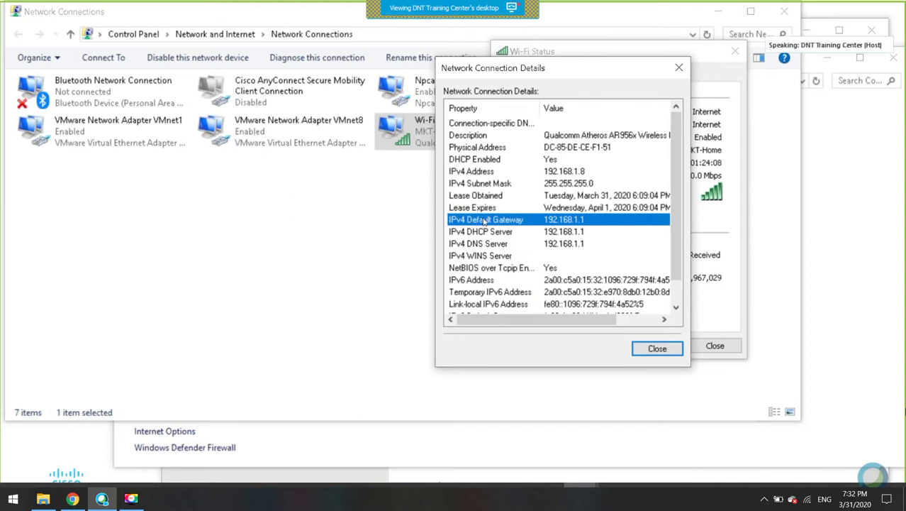
left_click(565, 231)
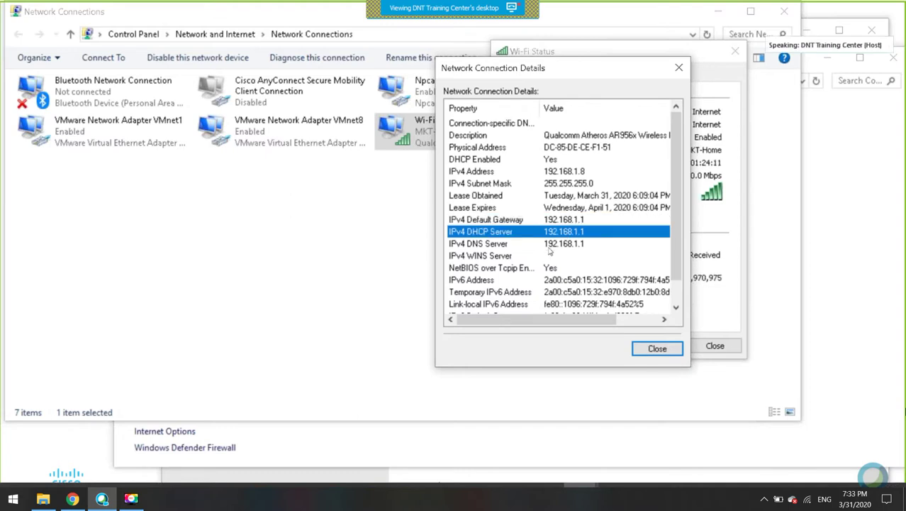
left_click(556, 245)
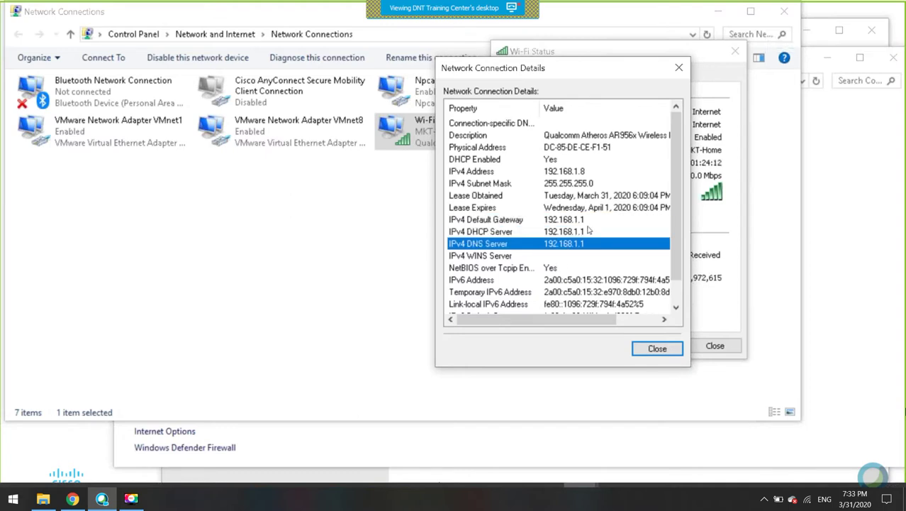
scroll(589, 229, "down", 1)
left_click(481, 245)
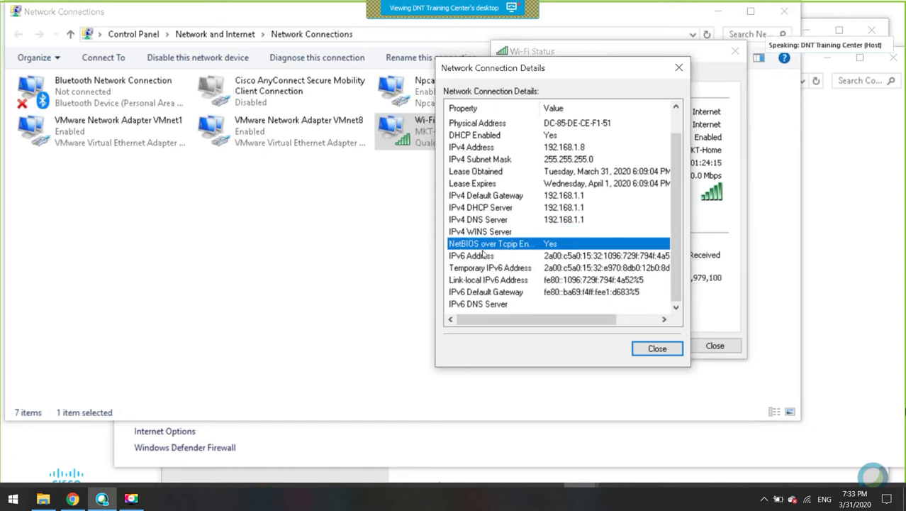
Examine the full IPv6 address and temporary IPv6 address in the connection details
left_click(485, 257)
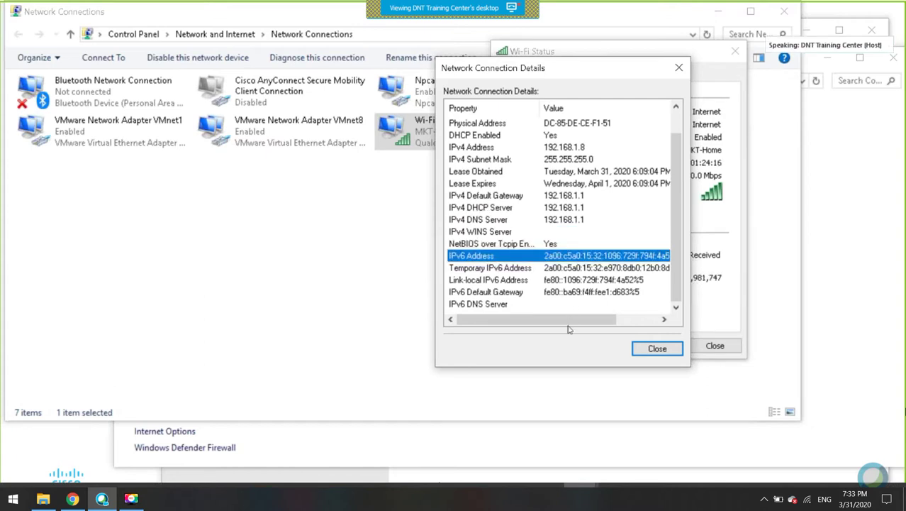
left_click_drag(568, 323, 486, 266)
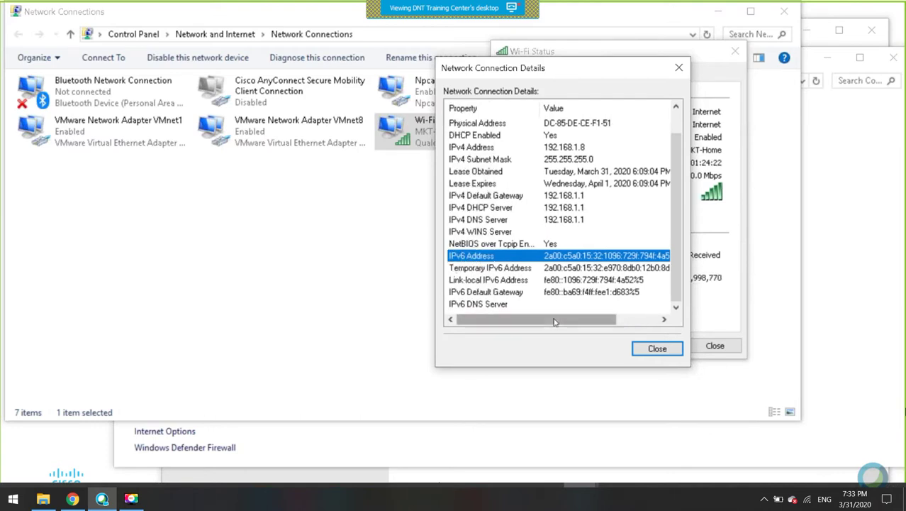
left_click_drag(566, 321, 552, 263)
left_click_drag(546, 324, 579, 324)
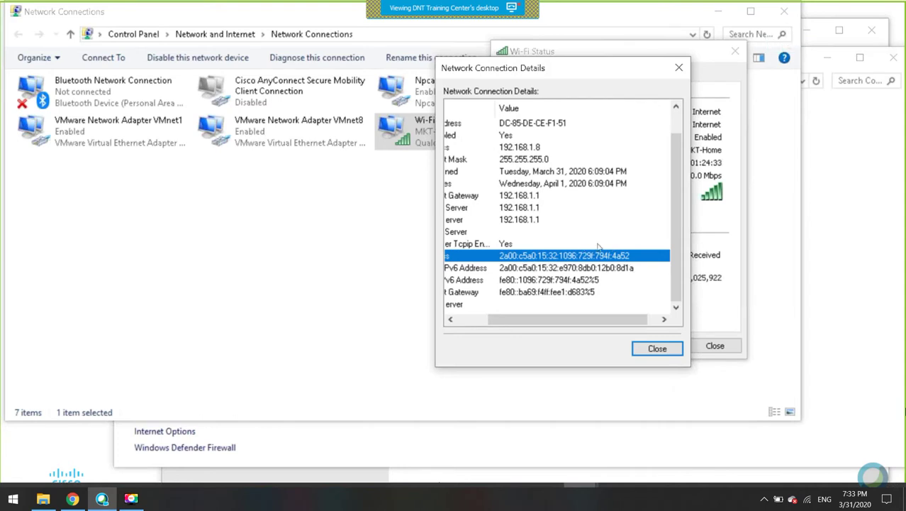
left_click(530, 270)
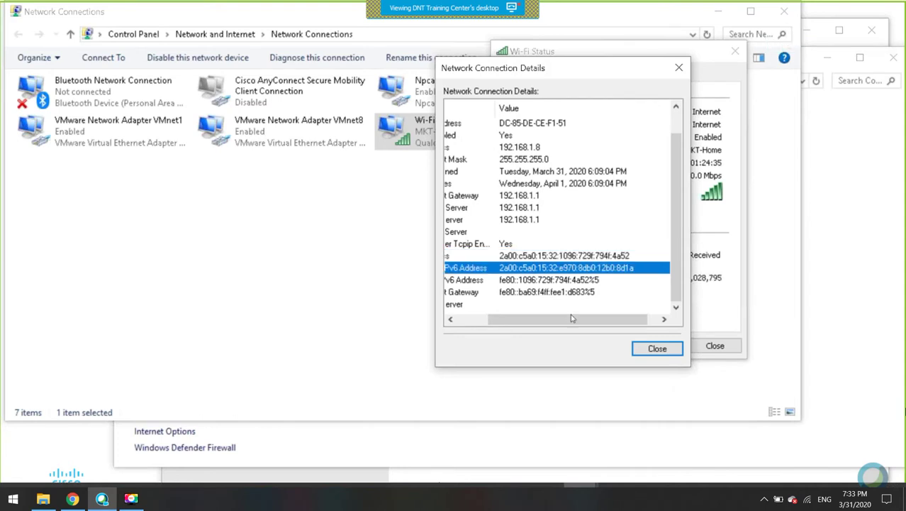
left_click_drag(554, 319, 528, 318)
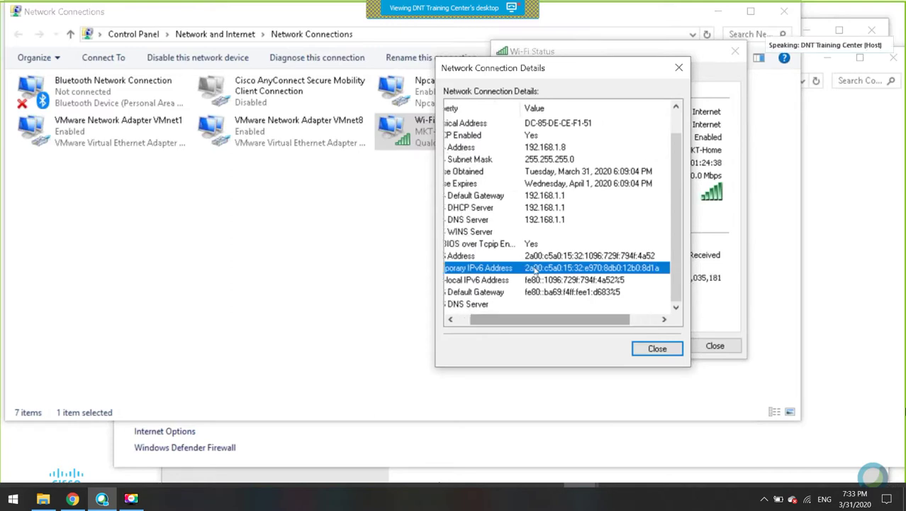
left_click_drag(542, 319, 528, 321)
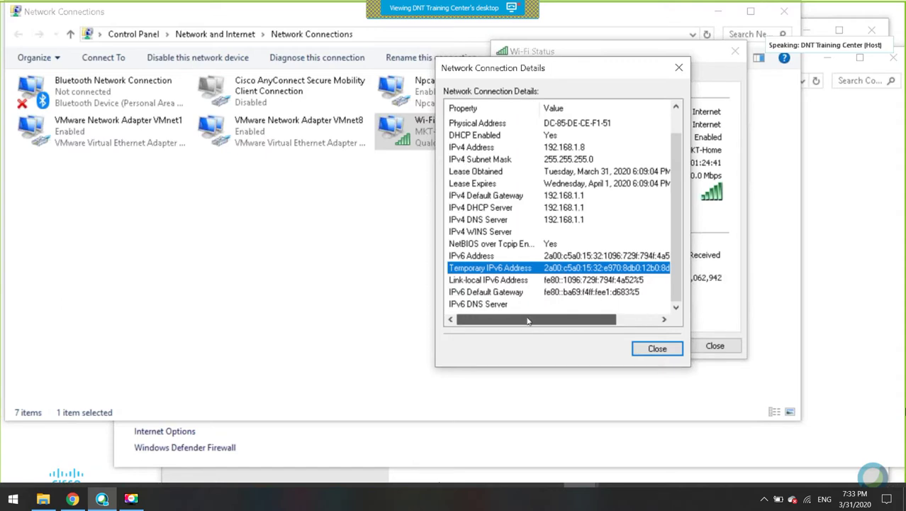
Close the Network Connection Details, Network Connections, Wi-Fi Status and Network and Sharing Center windows
left_click(679, 69)
left_click(784, 11)
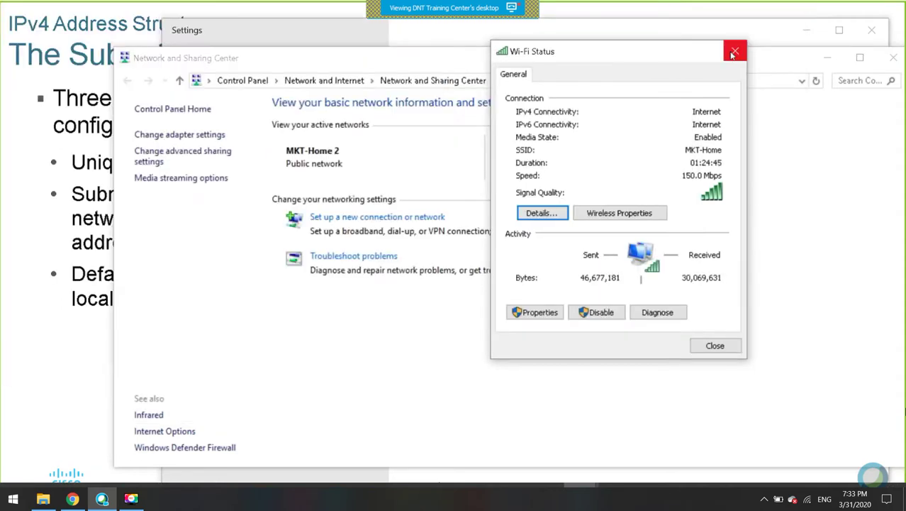
left_click(734, 53)
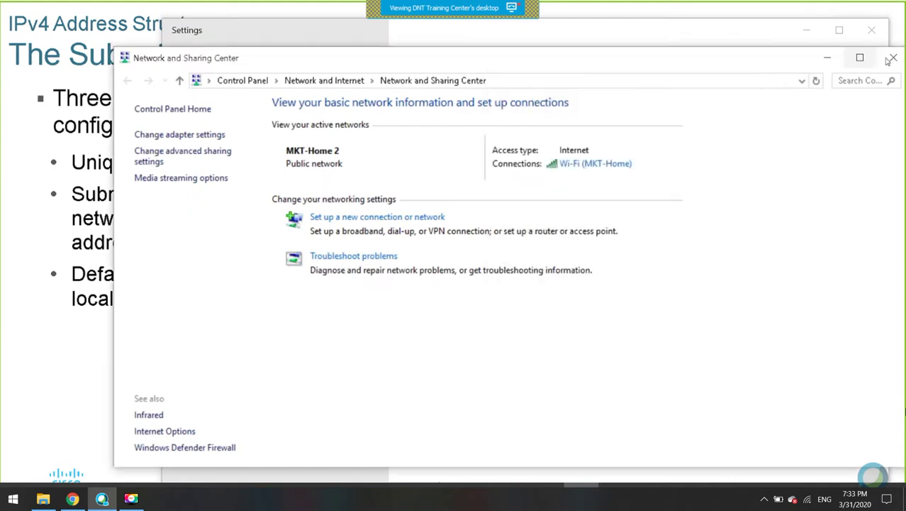
left_click(892, 58)
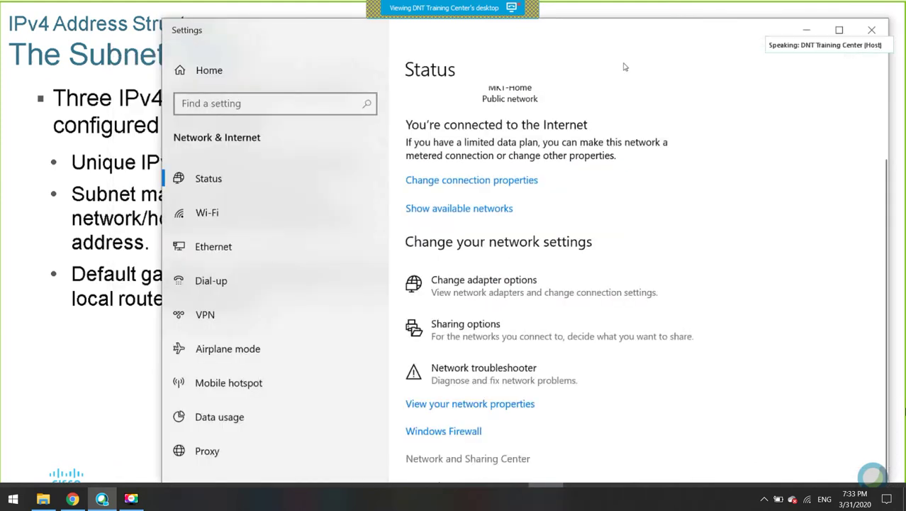
left_click_drag(1, 2, 108, 334)
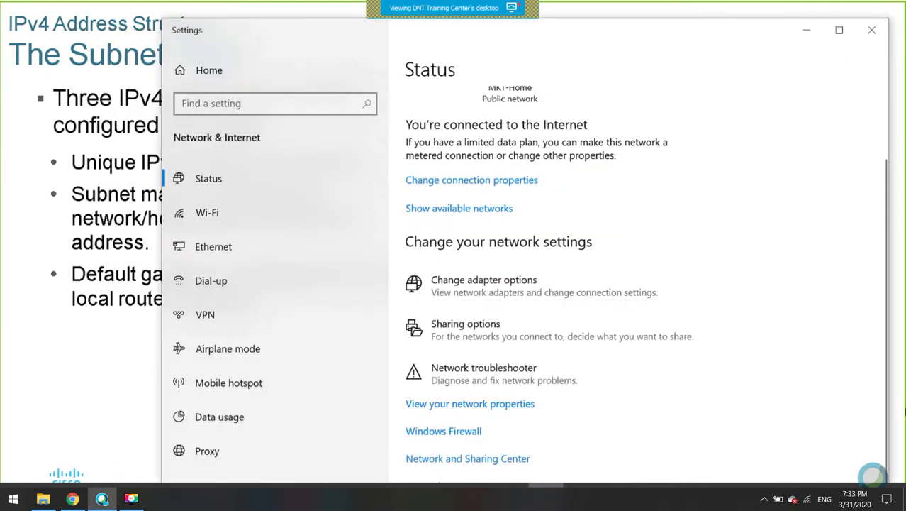
Bring up the Subnet Mask slide and place the Wi-Fi Status window next to its TCP/IPv4 properties picture
key("alt+Tab")
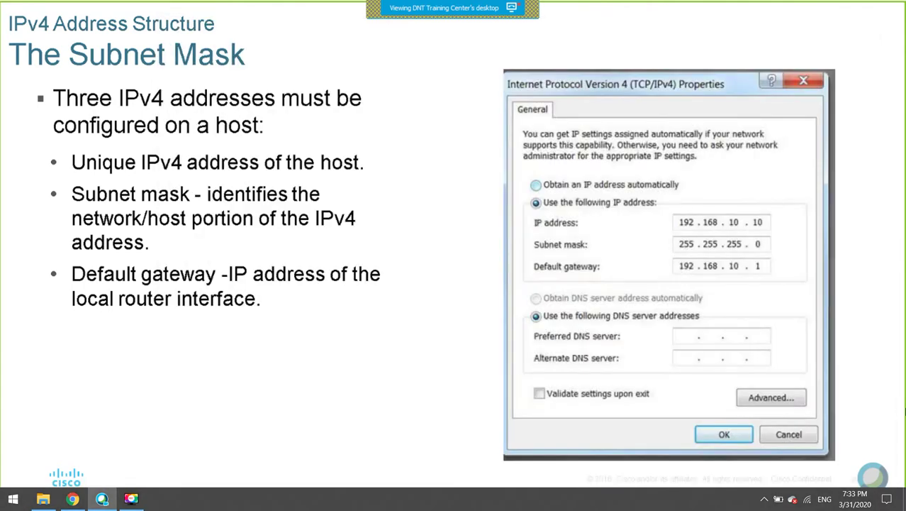
key("alt+Tab")
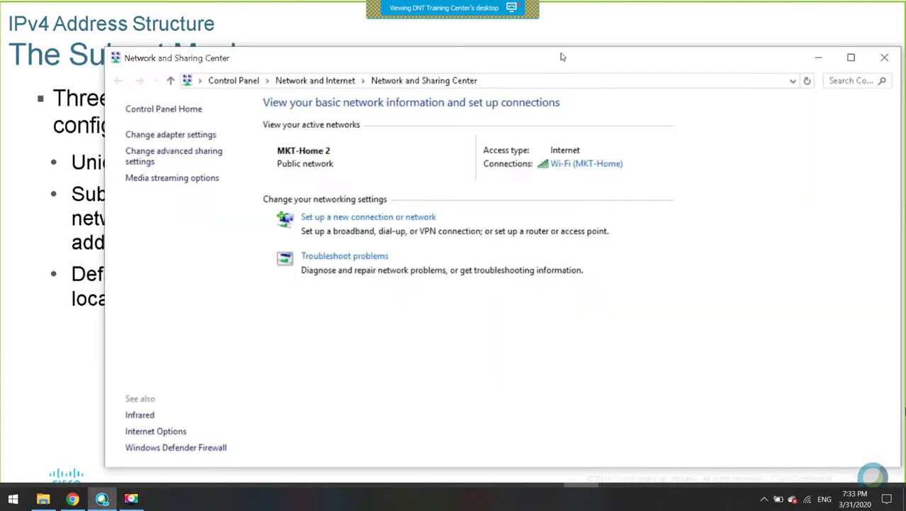
key("alt+Tab")
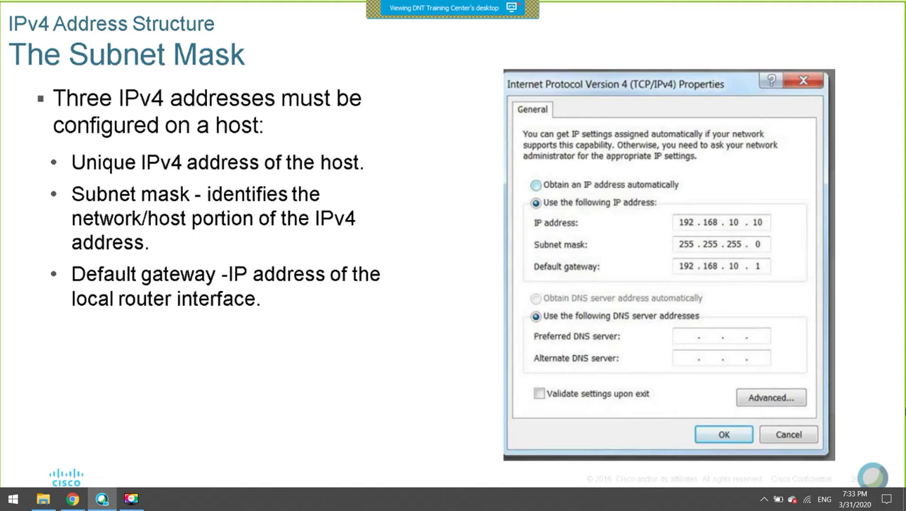
key("alt+Tab")
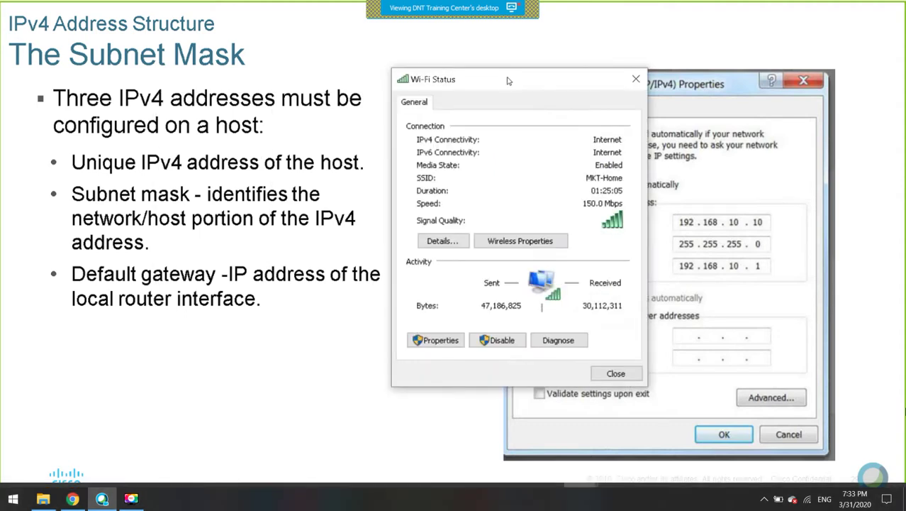
left_click_drag(362, 99, 363, 100)
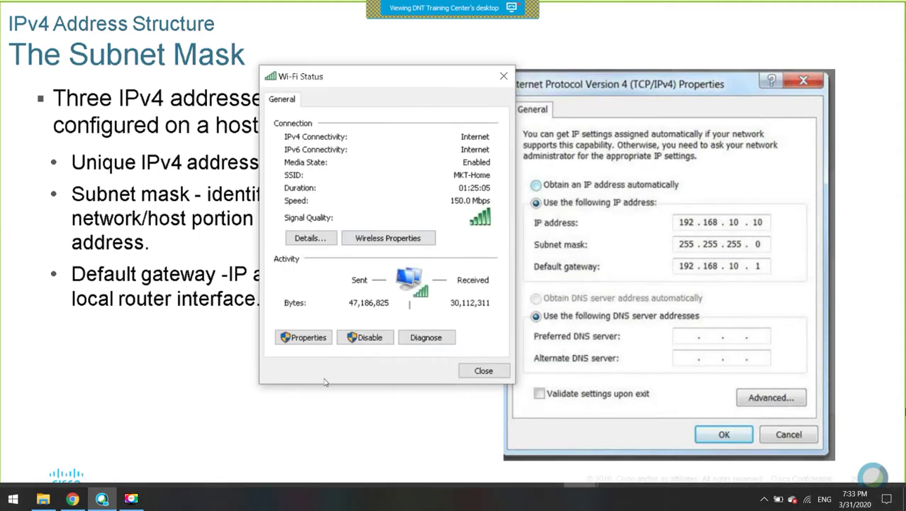
Open the Wi-Fi adapter's properties and examine the Internet Protocol Version 4 and Version 6 items
left_click(303, 338)
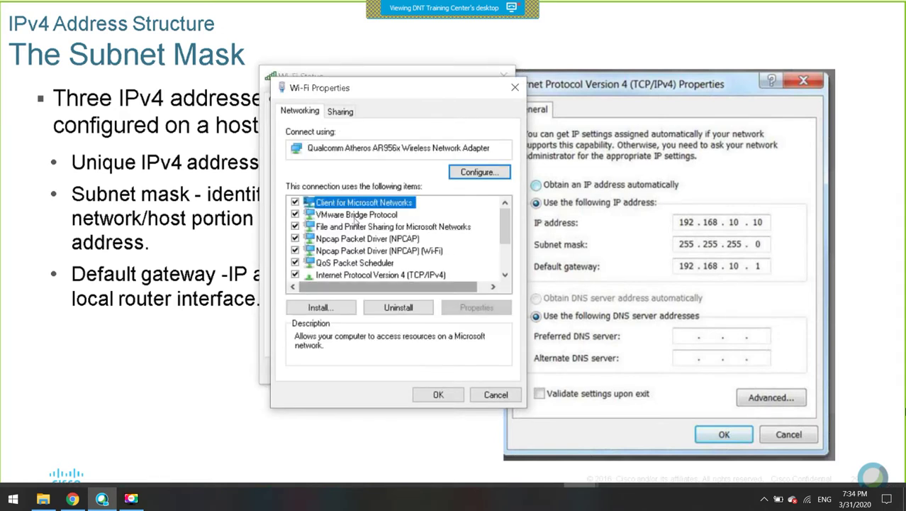
scroll(366, 207, "down", 2)
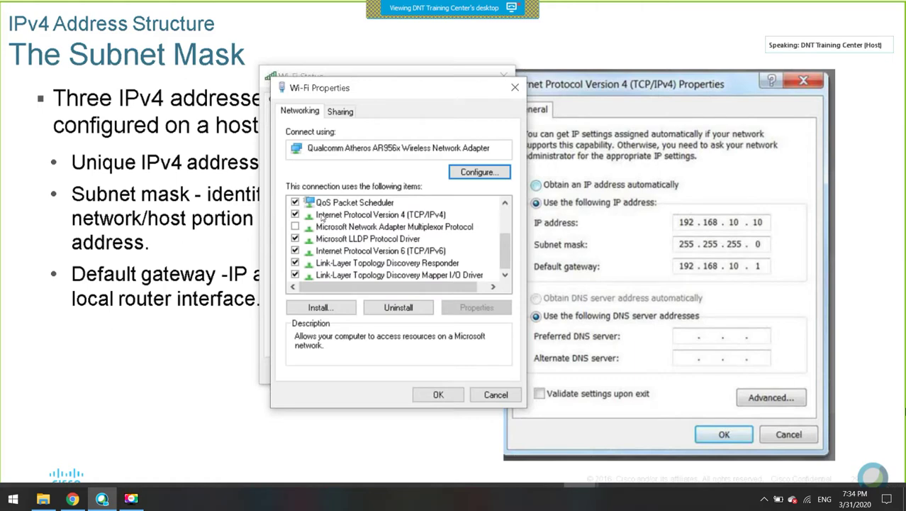
left_click(362, 216)
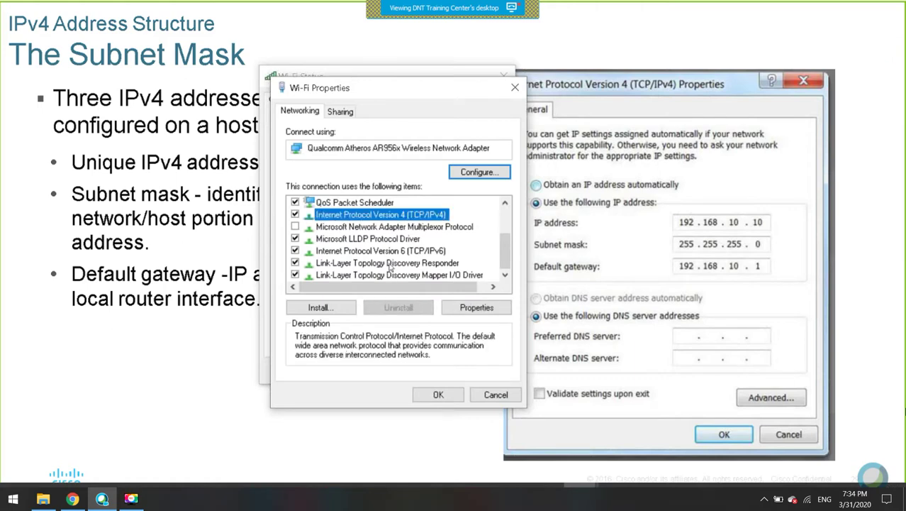
left_click(389, 251)
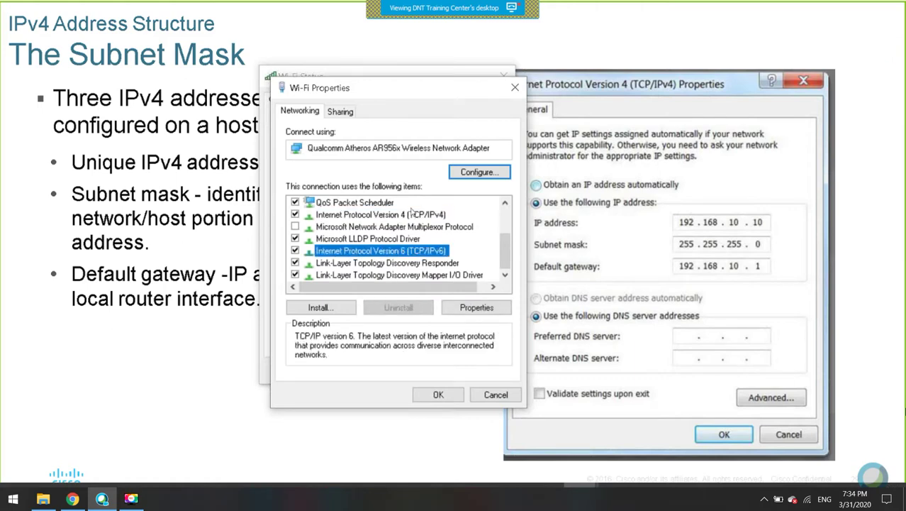
left_click(411, 213)
left_click(414, 253)
left_click(409, 225)
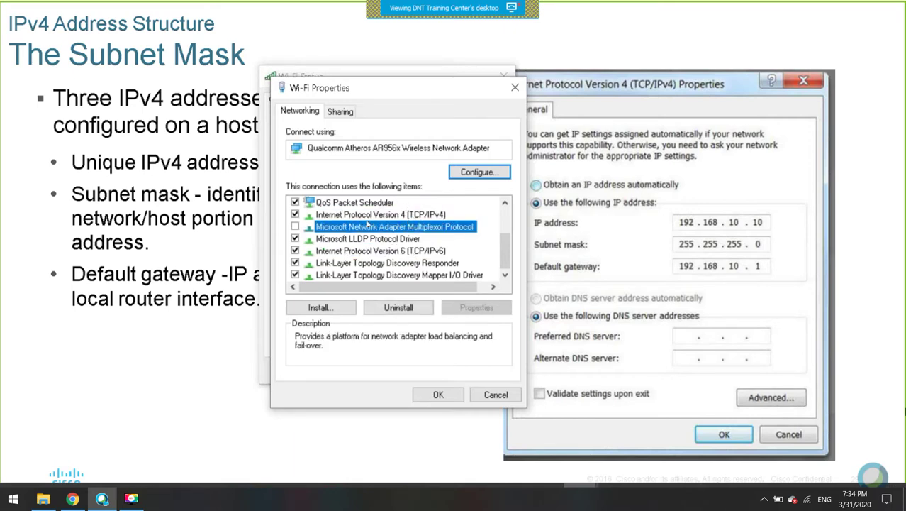
Try a static IPv4 configuration for the Wi-Fi adapter with IP address 192.168.12.1 and subnet mask 255.255.255.0
left_click(379, 215)
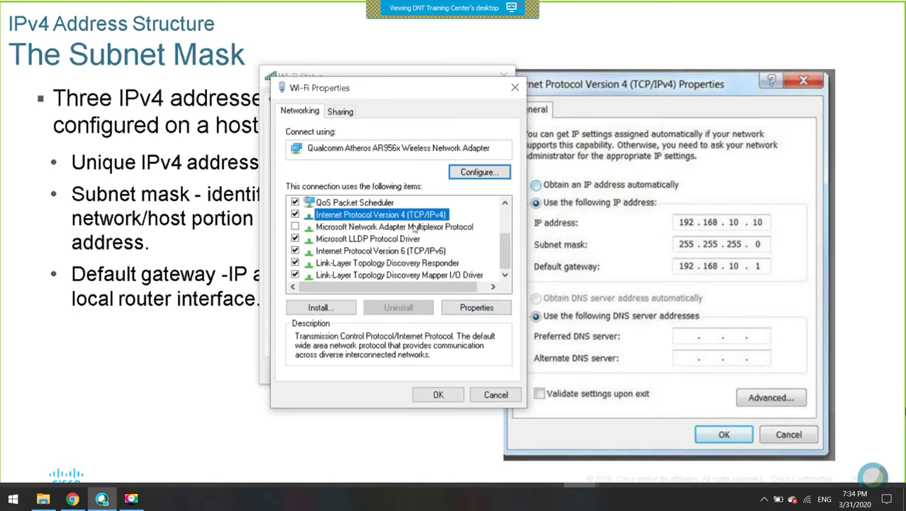
left_click(454, 306)
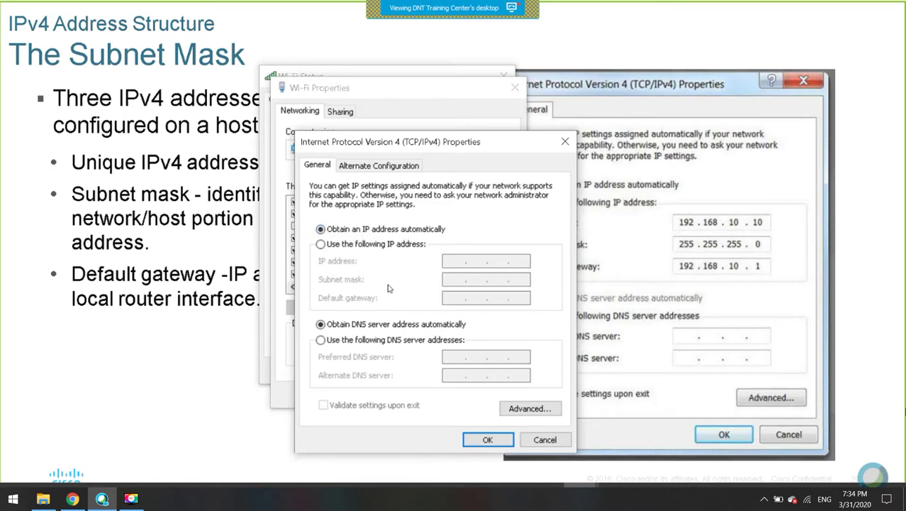
left_click(387, 245)
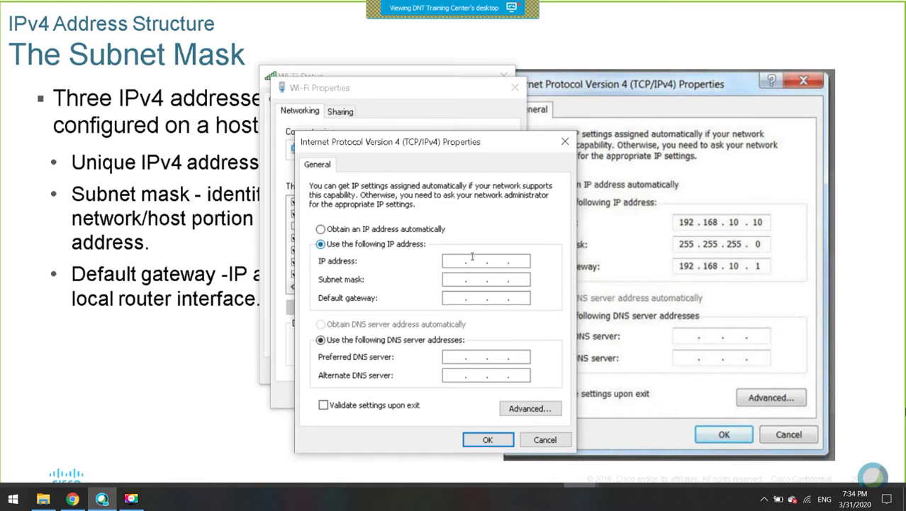
left_click(455, 270)
left_click_drag(423, 142, 363, 108)
left_click_drag(394, 228, 394, 229)
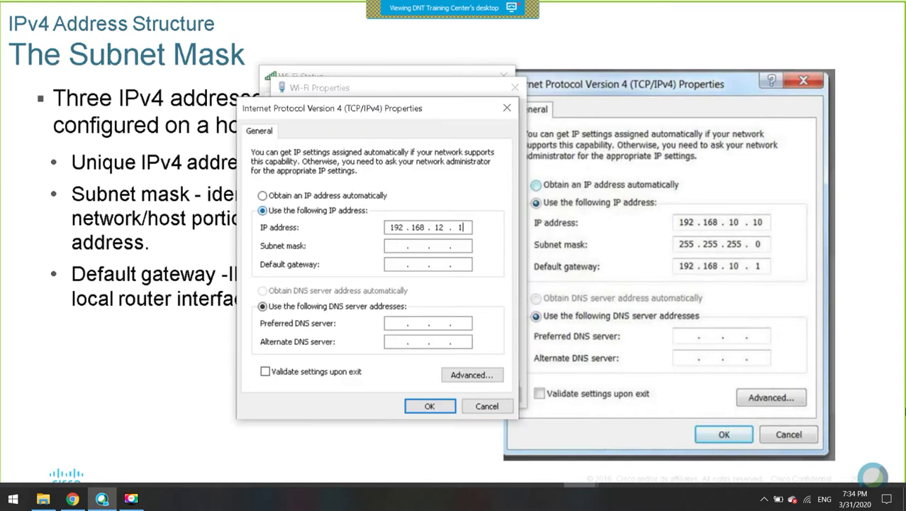
left_click(396, 246)
left_click(402, 264)
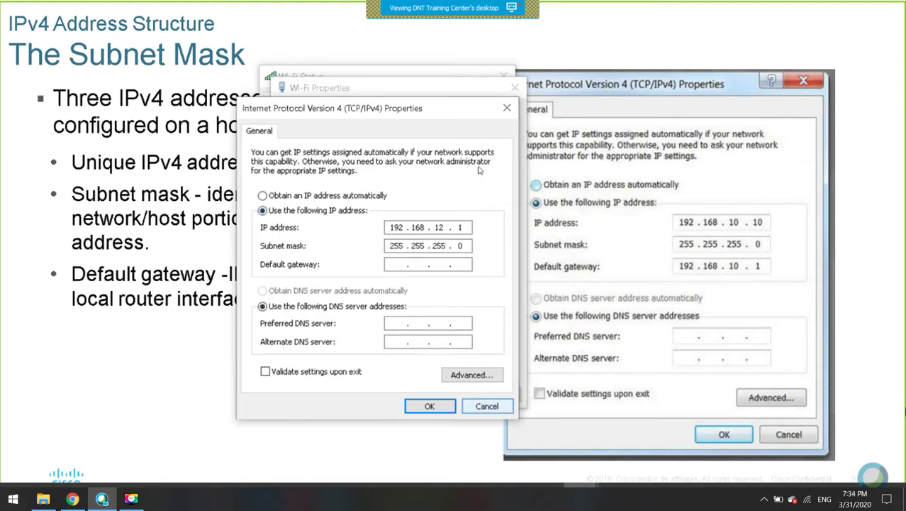
Discard the TCP/IPv4 entries and close the Wi-Fi Properties and Wi-Fi Status windows
left_click(507, 108)
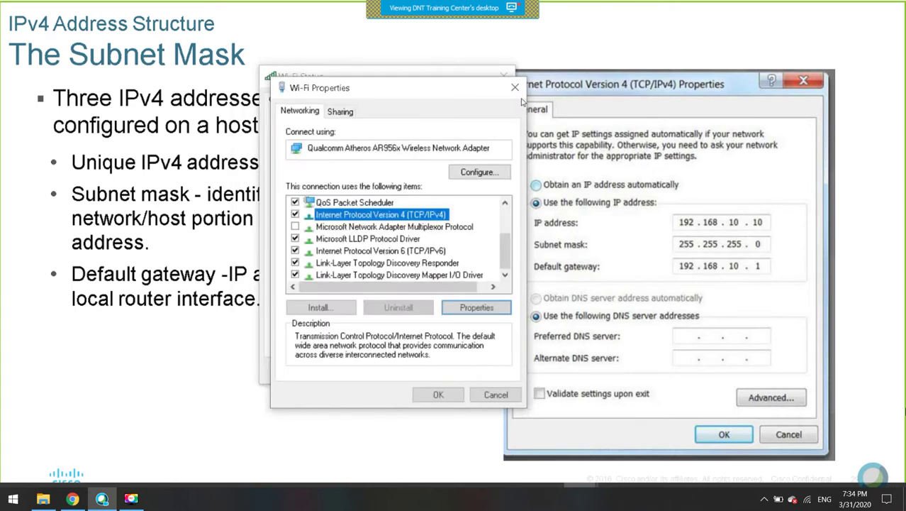
left_click(515, 88)
left_click(501, 76)
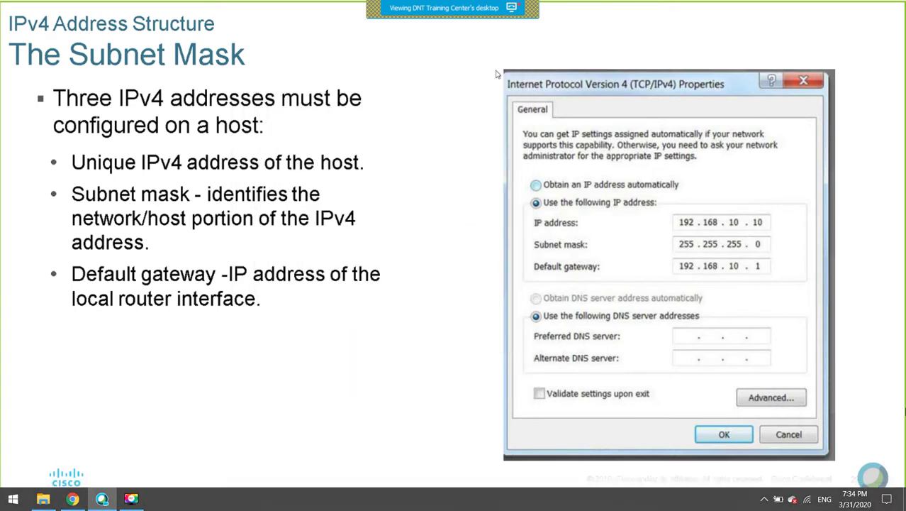
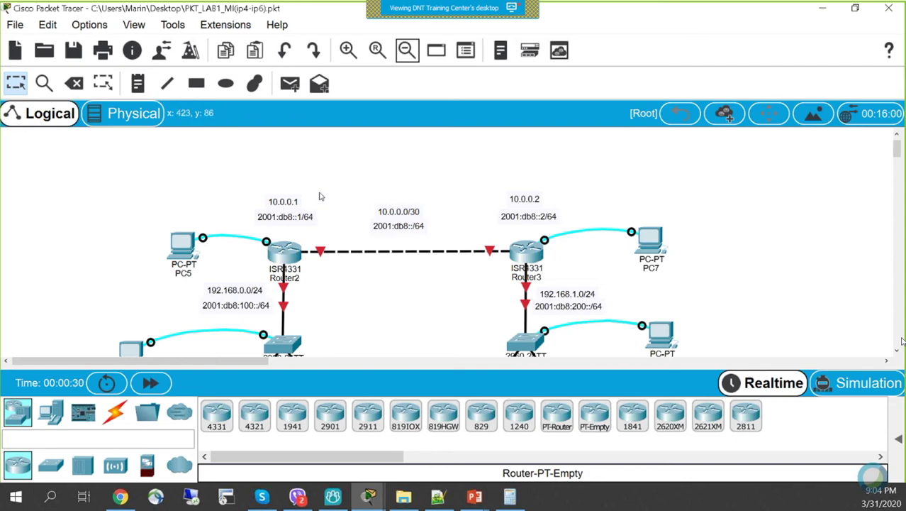
Examine the Packet Tracer topology and its IPv4 and IPv6 addressing, from the two routers down to the switches and PCs
scroll(329, 188, "down", 1)
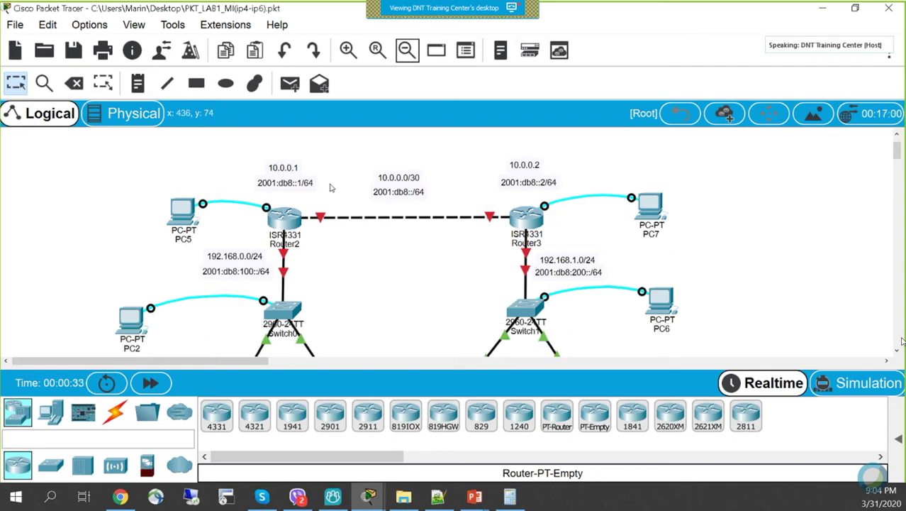
scroll(330, 188, "down", 2)
scroll(332, 187, "down", 1)
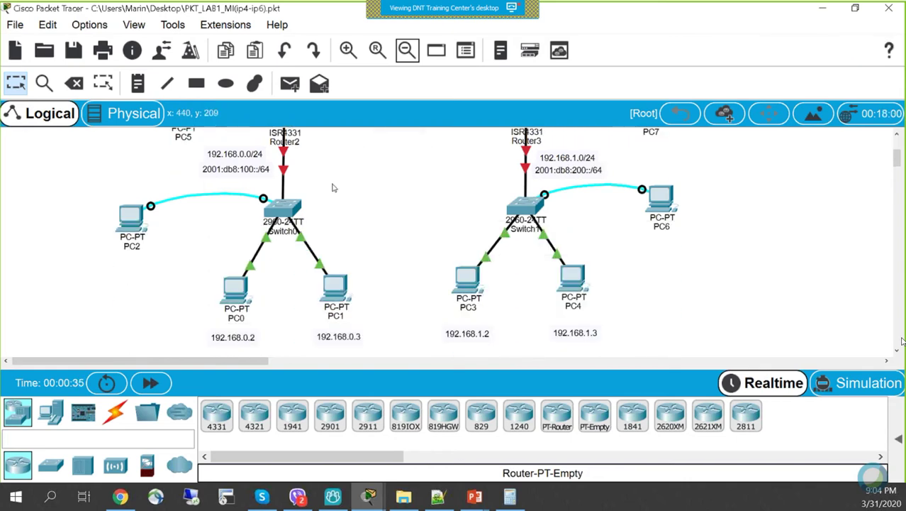
scroll(332, 188, "up", 1)
scroll(333, 188, "up", 2)
scroll(333, 187, "down", 3)
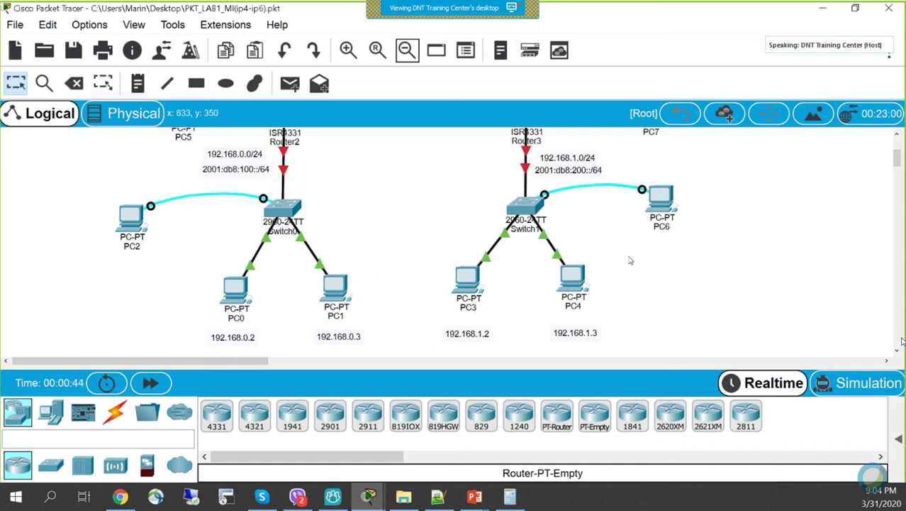
scroll(636, 286, "up", 3)
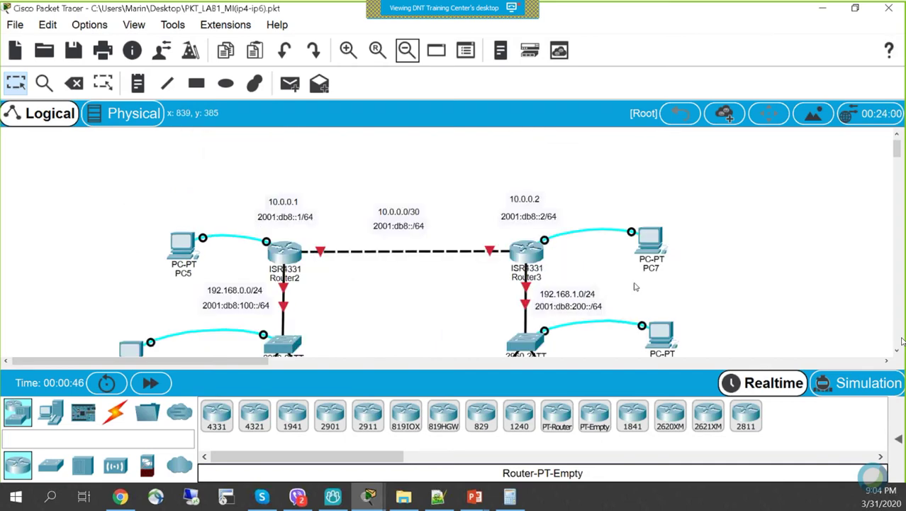
scroll(631, 287, "down", 1)
scroll(375, 255, "down", 1)
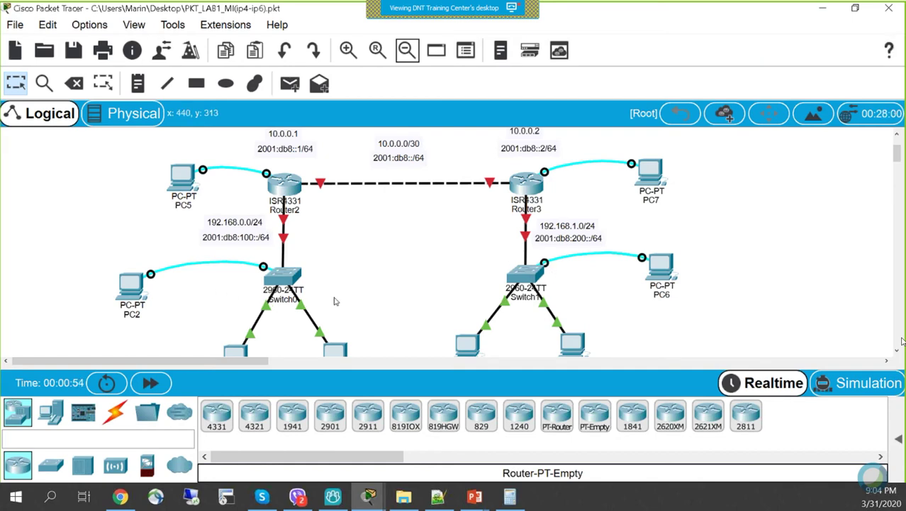
Open Router2's command line interface and enter privileged EXEC mode with the en command
left_click(281, 181)
left_click(295, 190)
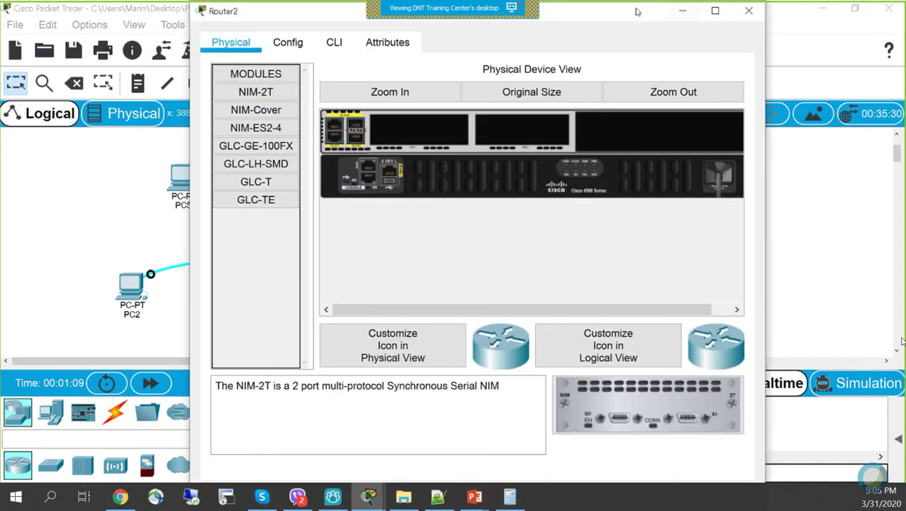
left_click_drag(675, 20, 658, 45)
left_click(431, 56)
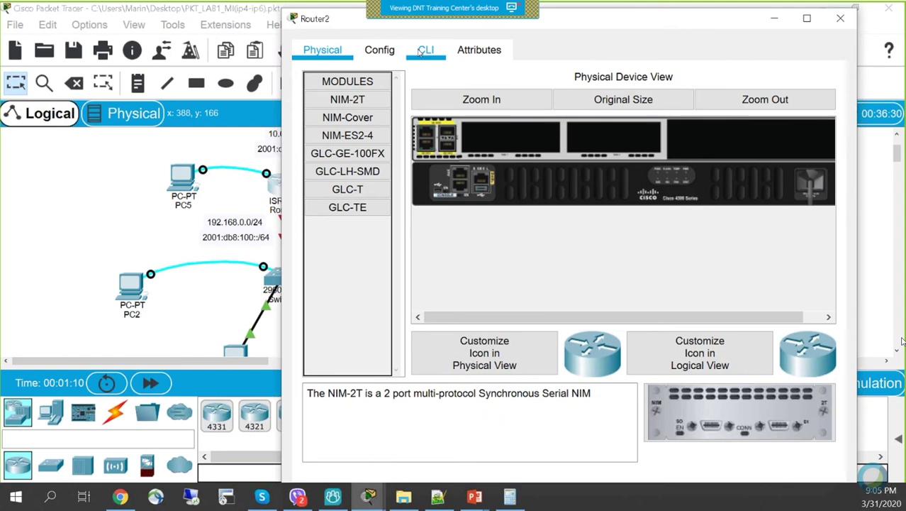
key("Return")
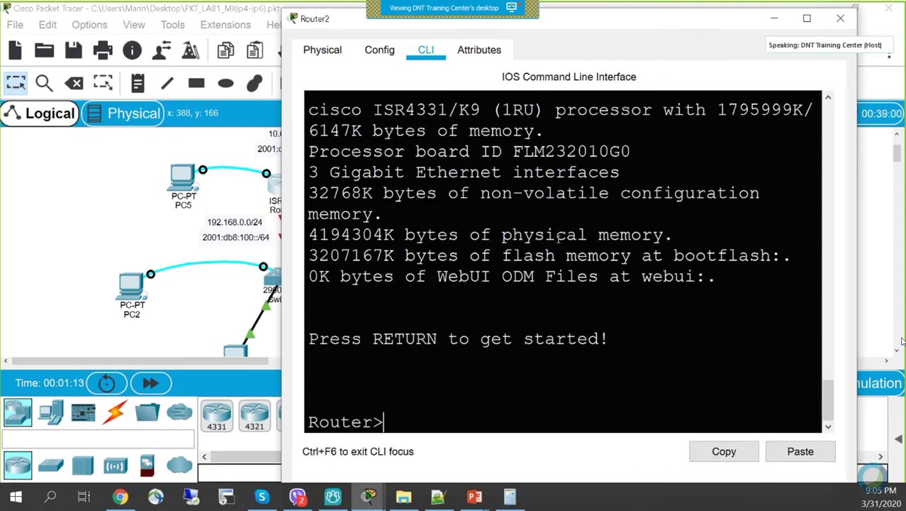
type("en")
key("Return")
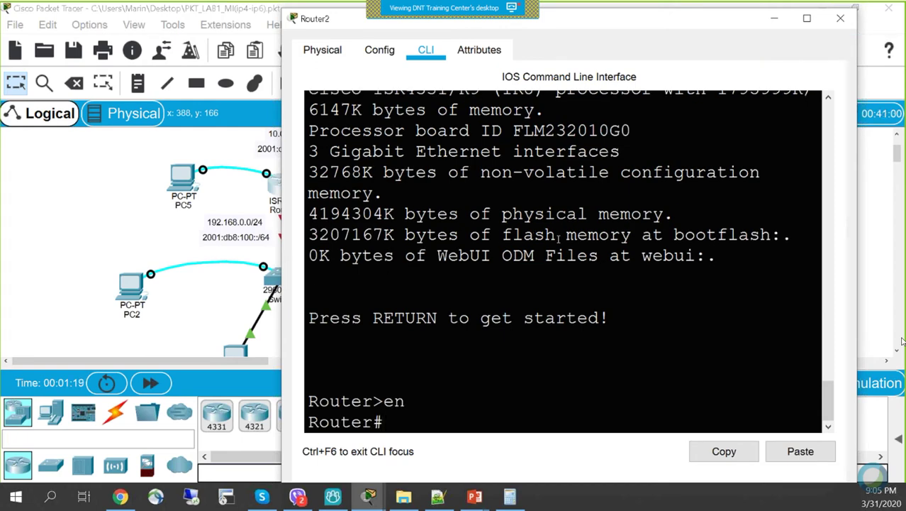
key("Return")
key("Return")
key("Return")
key("Return")
key("Return")
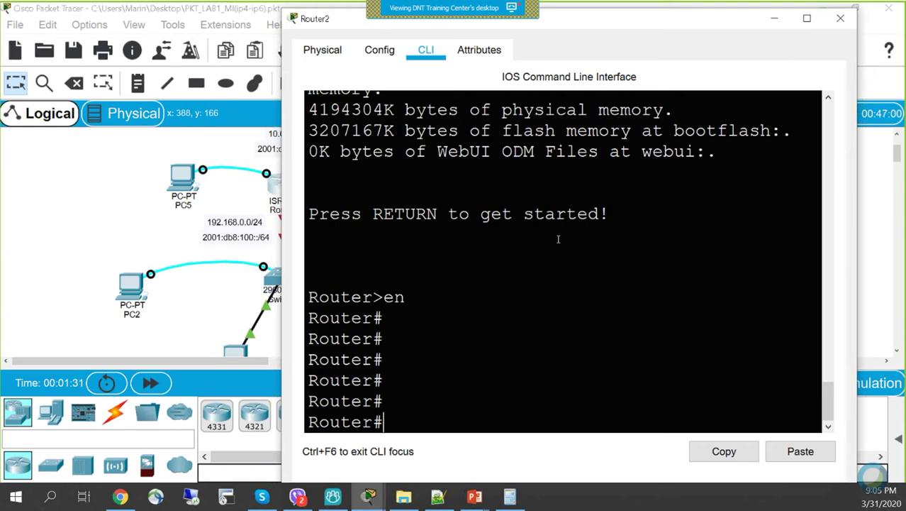
Switch to Gmail, check the inbox's Updates and Primary messages, and return to the shared Packet Tracer desktop
mouse_move(429, 34)
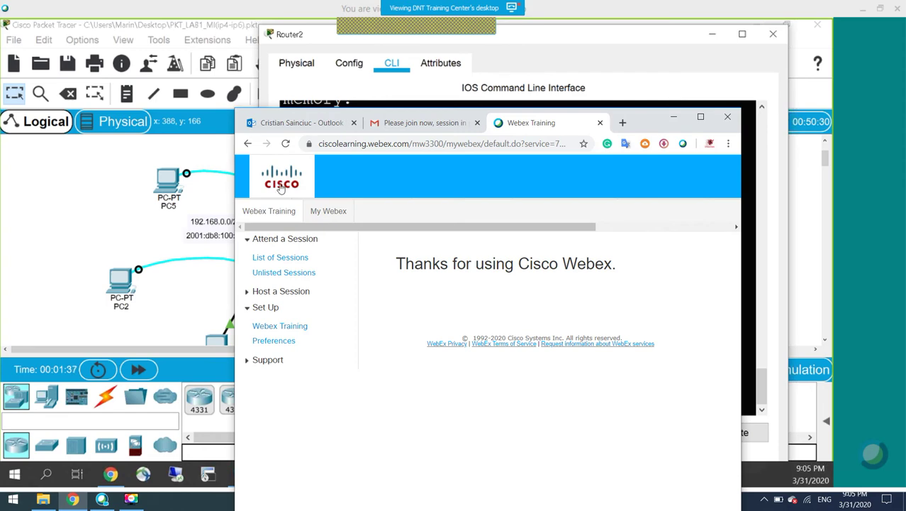
left_click(404, 122)
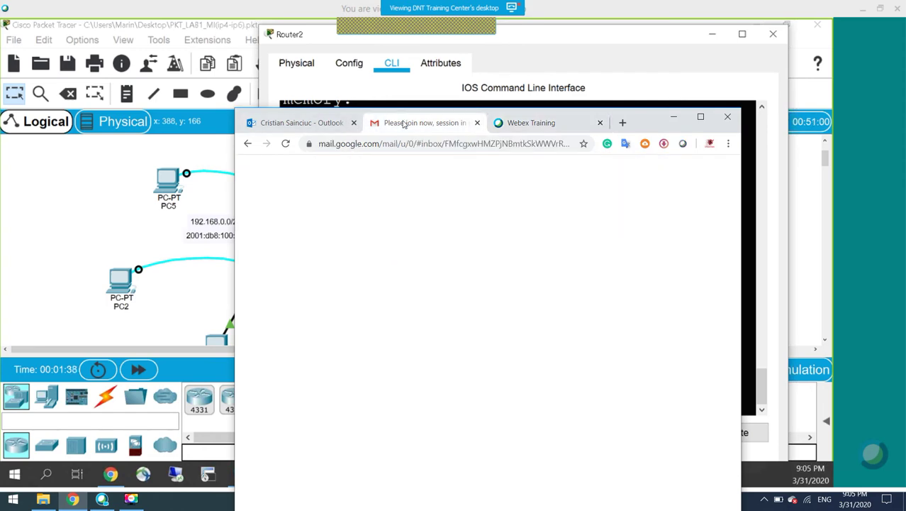
left_click(322, 248)
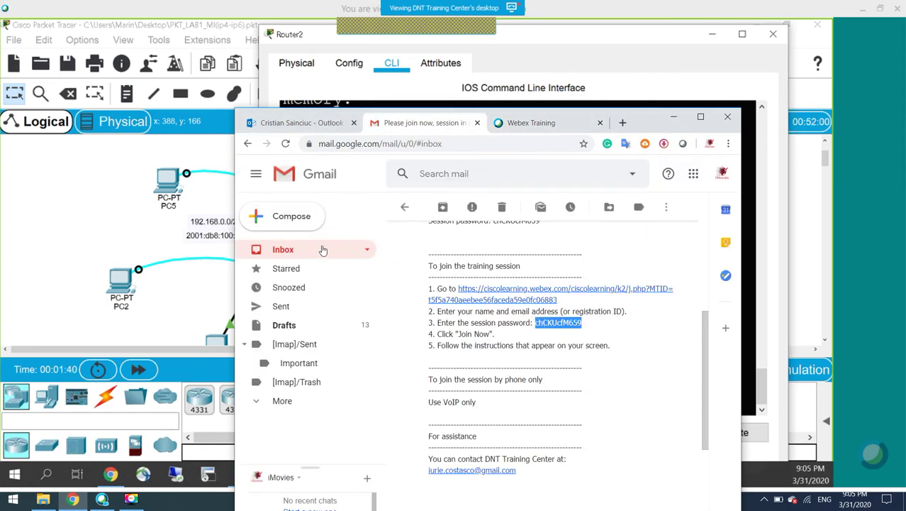
left_click(700, 117)
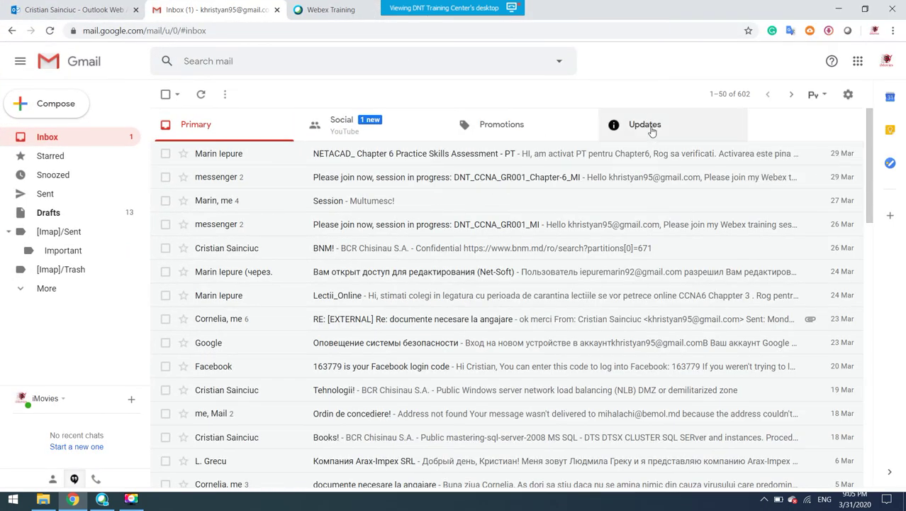
left_click(651, 129)
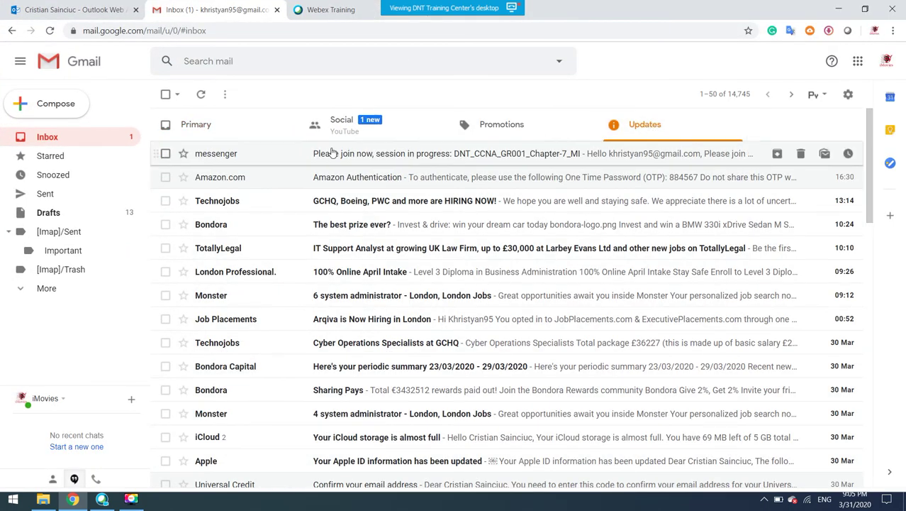
left_click(226, 127)
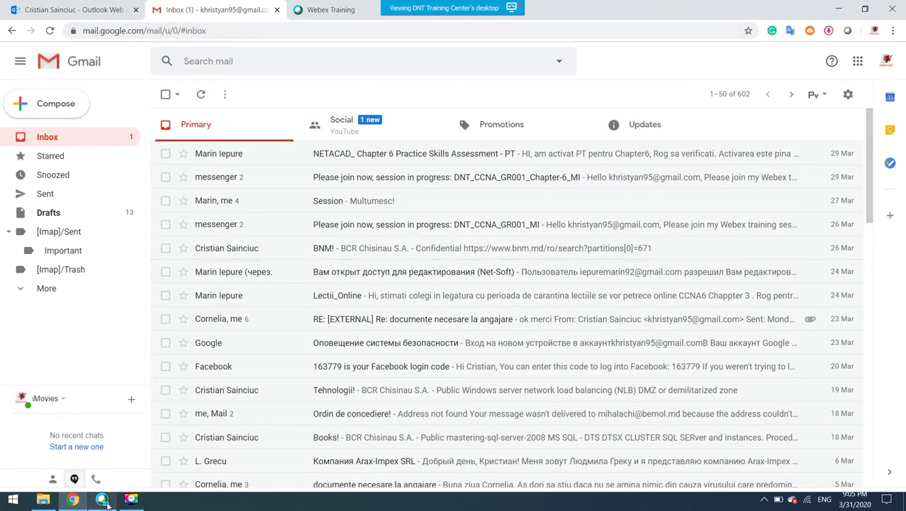
left_click(131, 500)
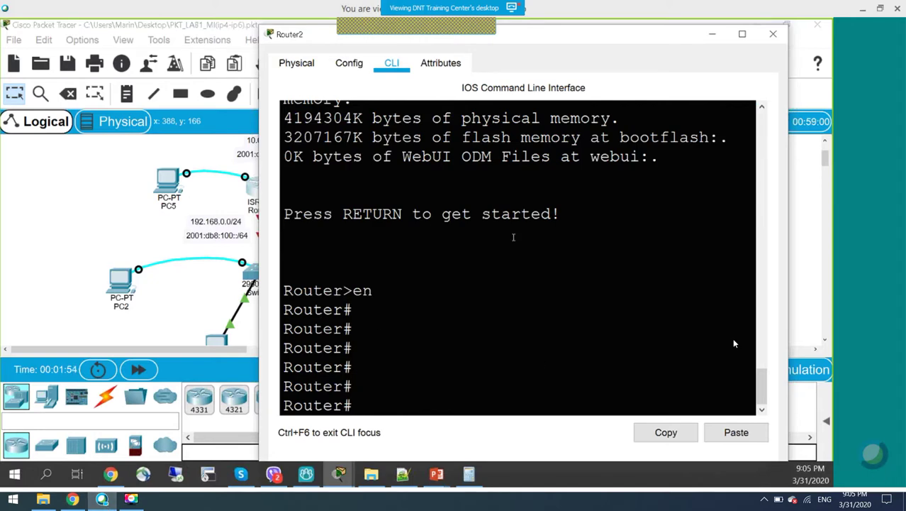
Check the Webex training session's chat messages and close the chat
mouse_move(454, 10)
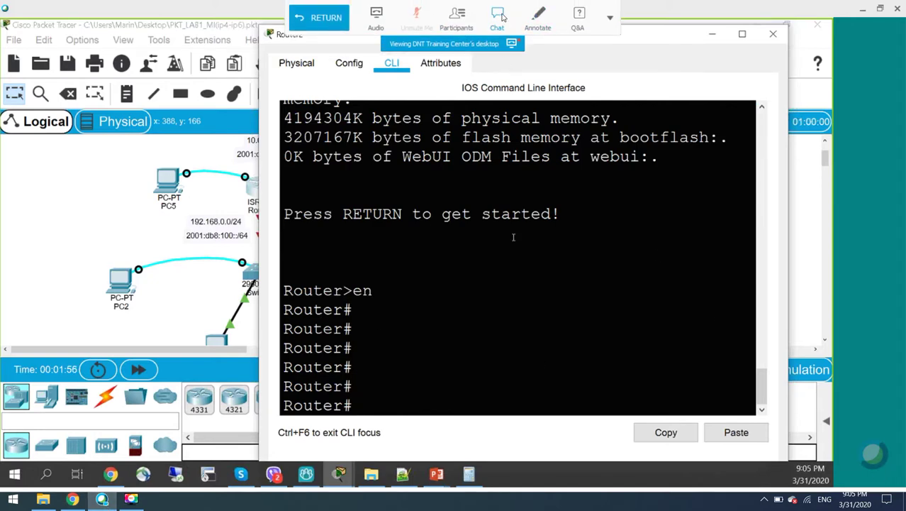
left_click(500, 15)
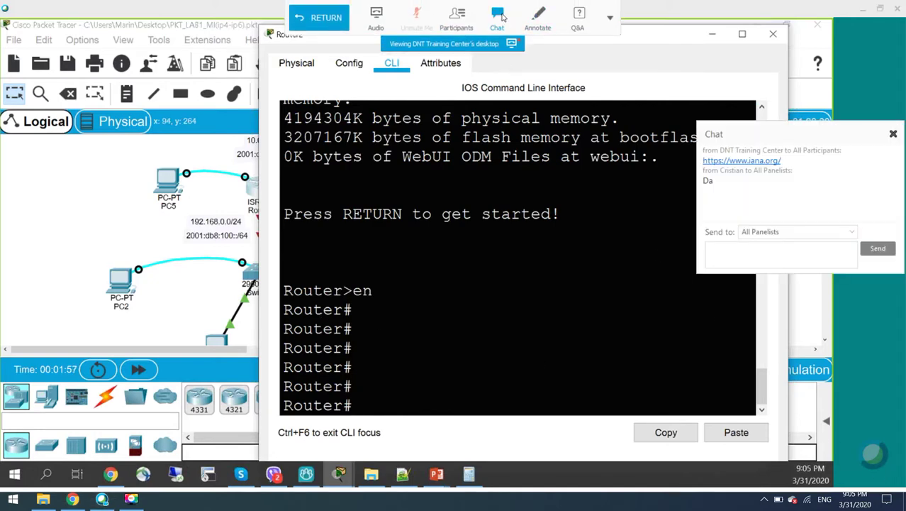
left_click(73, 499)
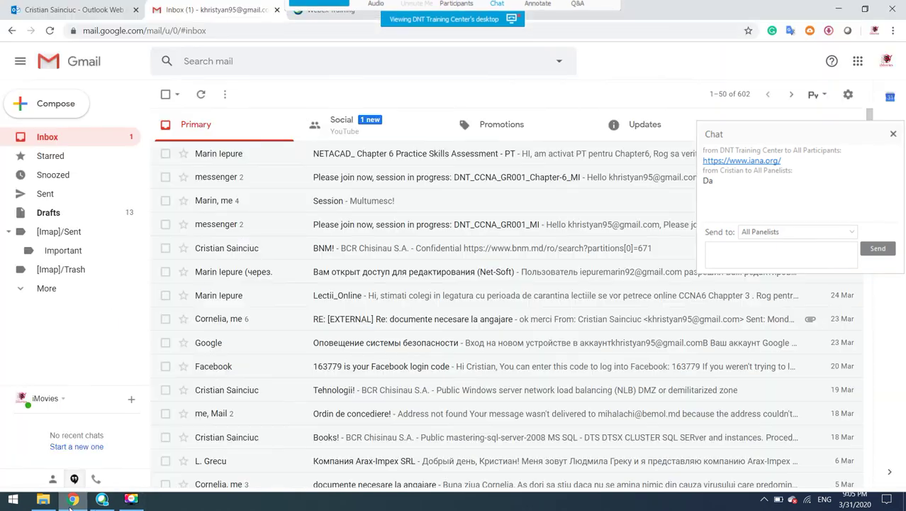
left_click(896, 133)
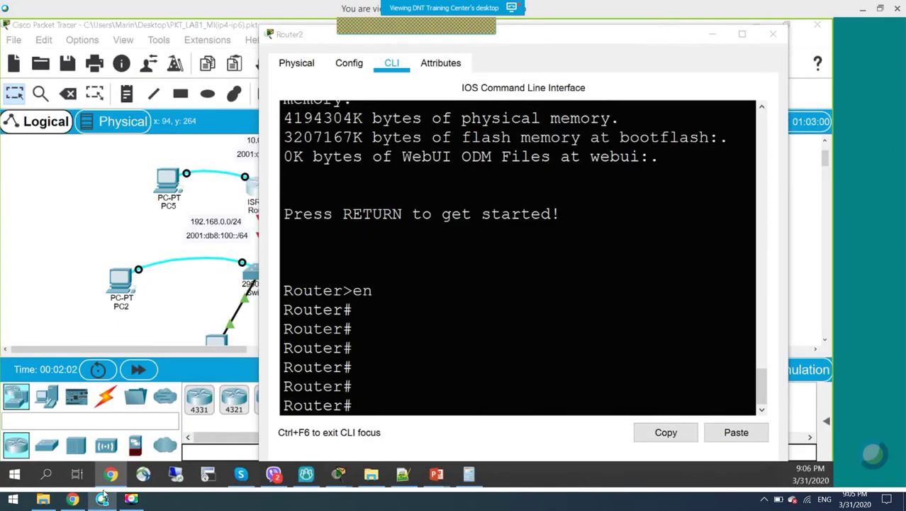
Read the Webex invitation for DNT_CCNA_GR001_Chapter-7_MI among Gmail's Updates, then go back to the shared Packet Tracer desktop
left_click(76, 501)
left_click(355, 127)
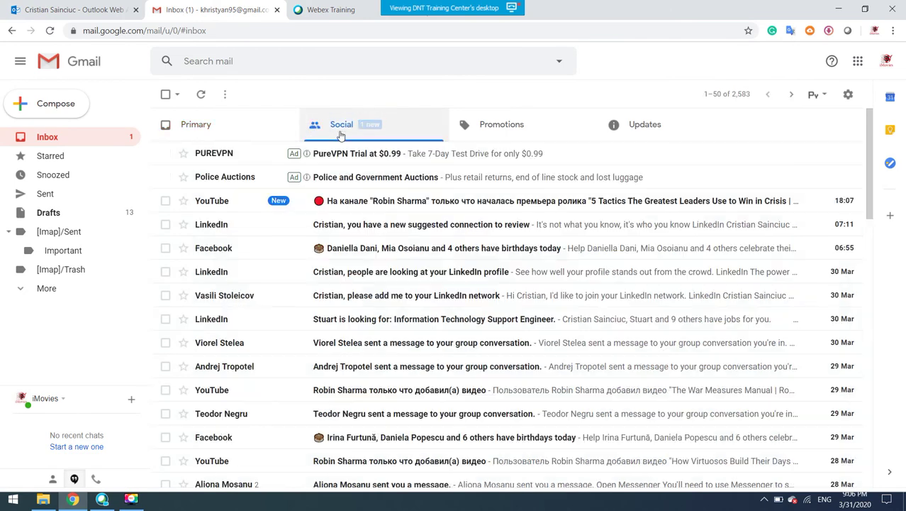
left_click(638, 126)
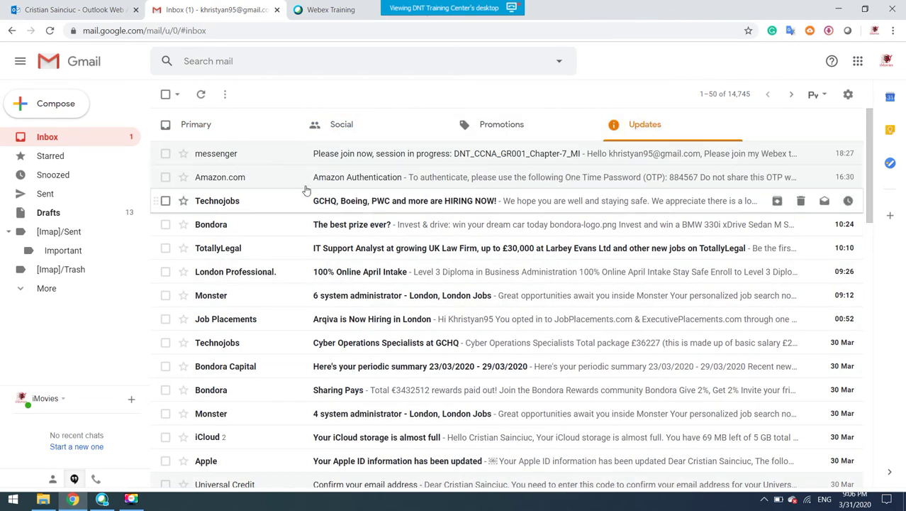
left_click(307, 158)
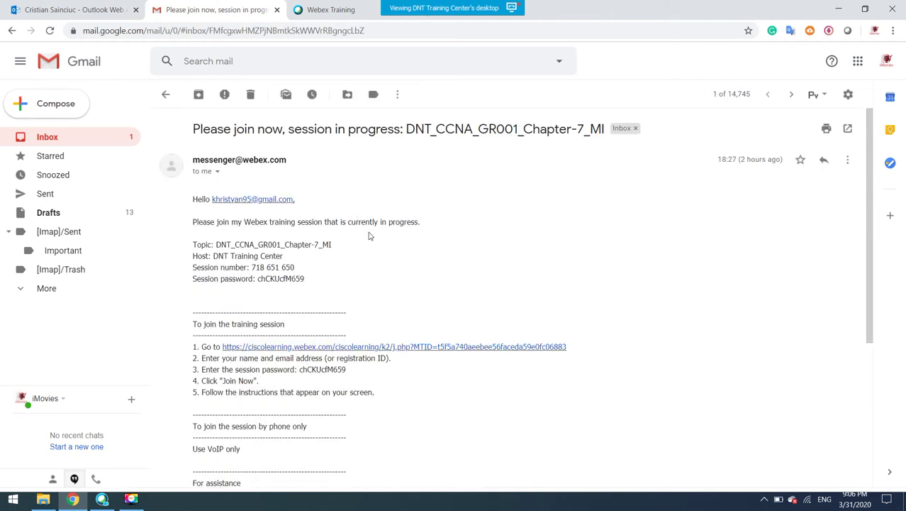
scroll(368, 235, "down", 3)
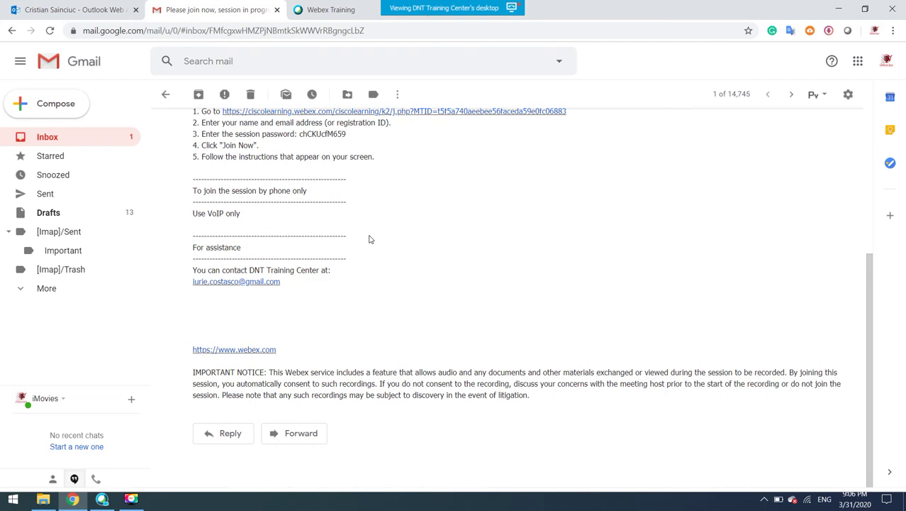
scroll(369, 239, "up", 3)
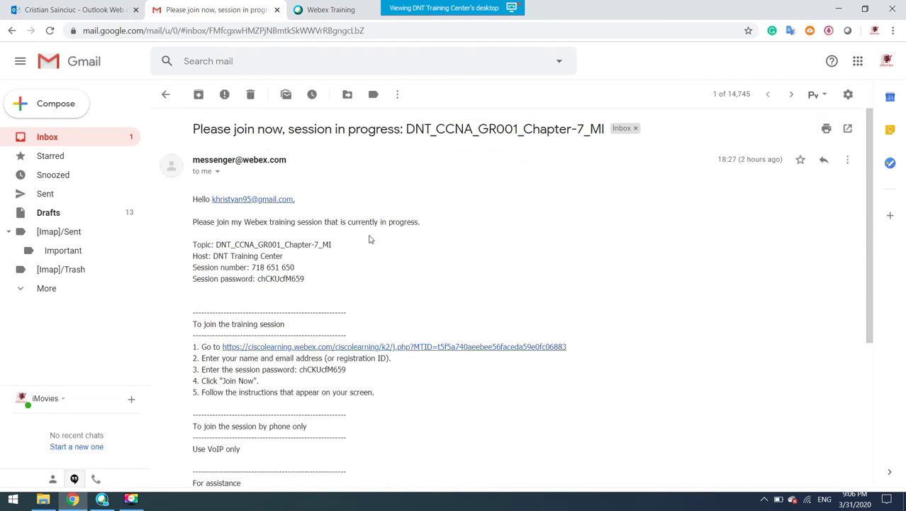
left_click(71, 142)
left_click(129, 499)
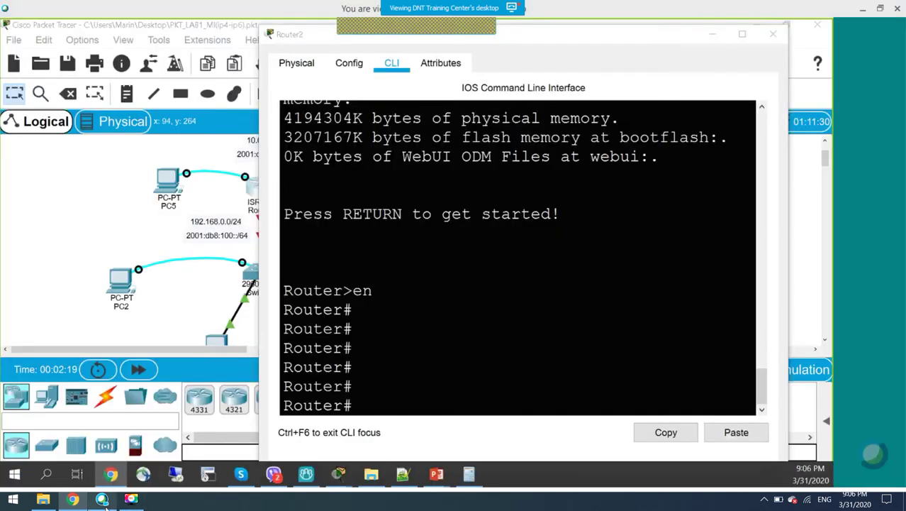
Open the Webex session's chat and start a message to All Panelists
mouse_move(409, 5)
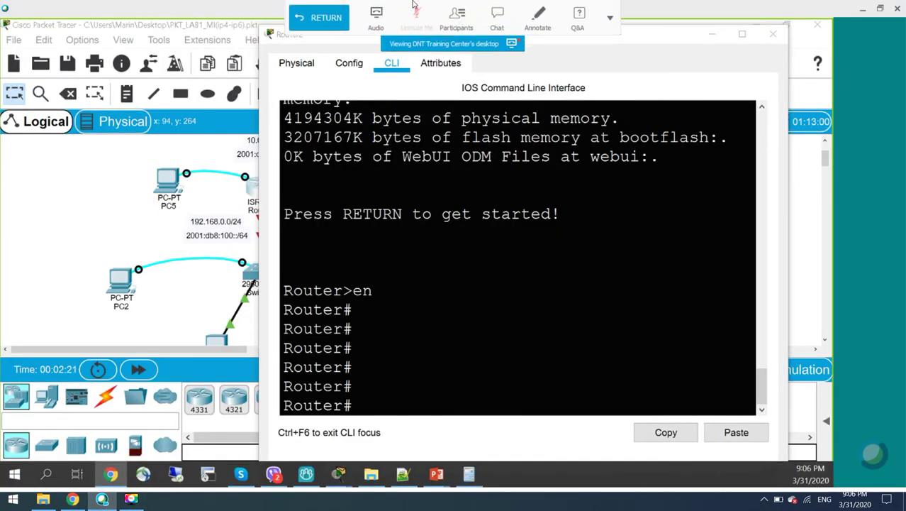
left_click(497, 18)
left_click(753, 253)
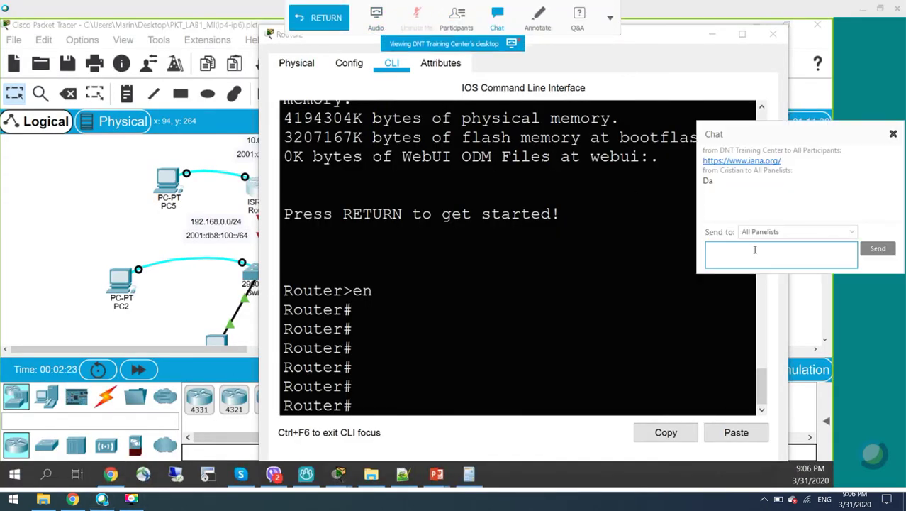
type("Eu nu")
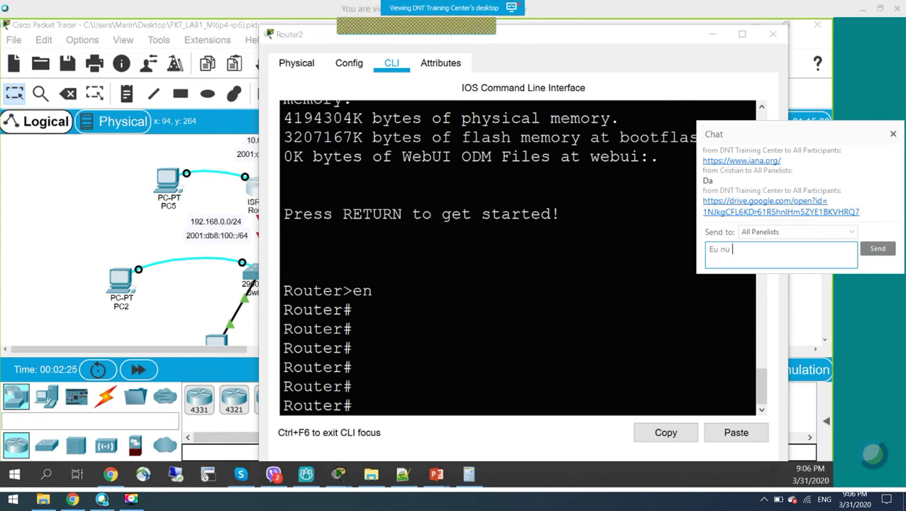
type(" am primit")
key("BackSpace")
key("BackSpace")
key("BackSpace")
key("BackSpace")
key("BackSpace")
key("BackSpace")
key("BackSpace")
key("BackSpace")
key("BackSpace")
key("BackSpace")
key("BackSpace")
key("BackSpace")
key("BackSpace")
key("BackSpace")
key("BackSpace")
key("BackSpace")
key("BackSpace")
key("BackSpace")
key("BackSpace")
key("BackSpace")
Open the Google Drive link shared in the chat and look through the Net-Soft folder's files
left_click(769, 204)
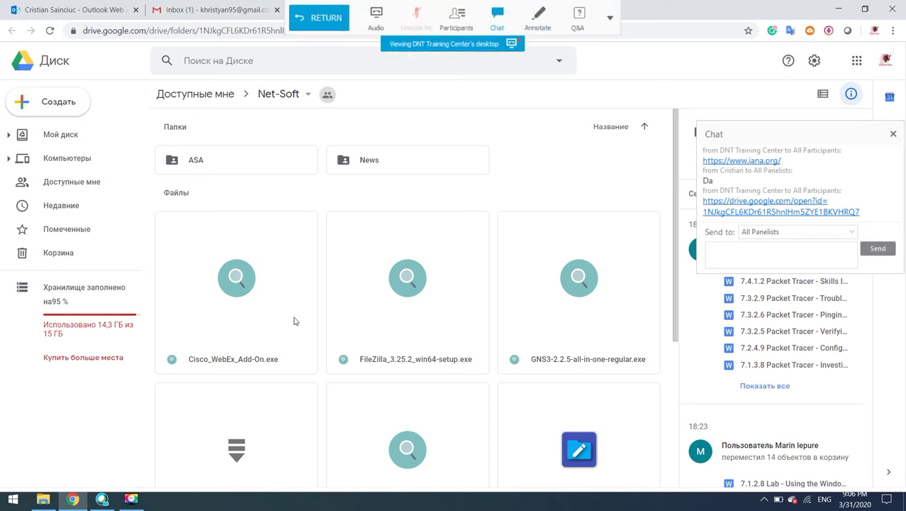
left_click(102, 498)
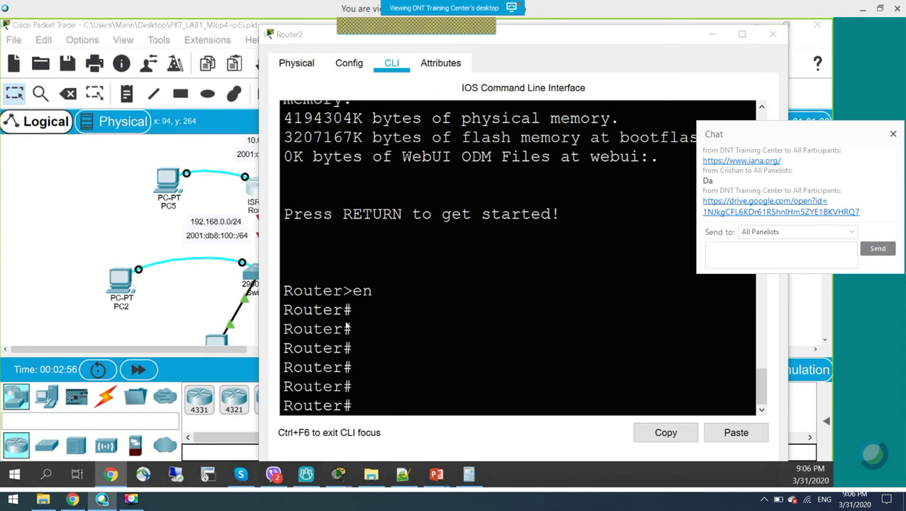
left_click(73, 499)
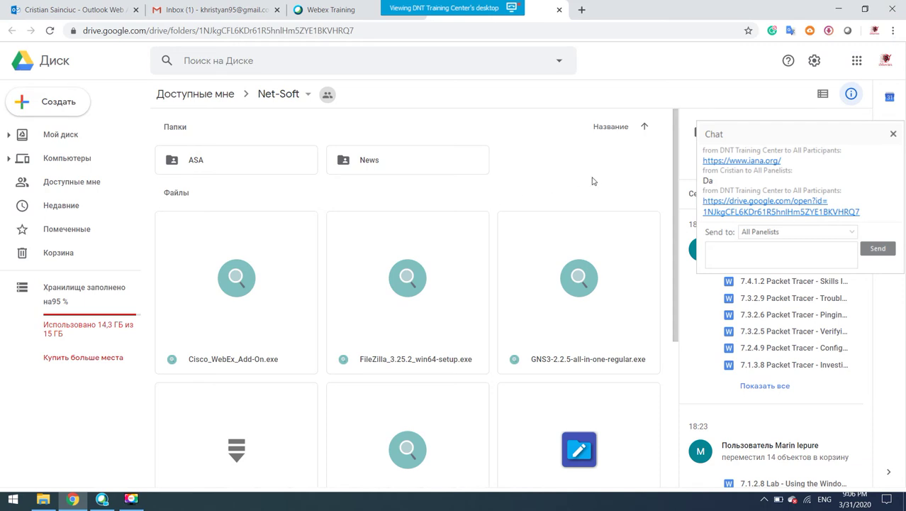
scroll(569, 183, "down", 3)
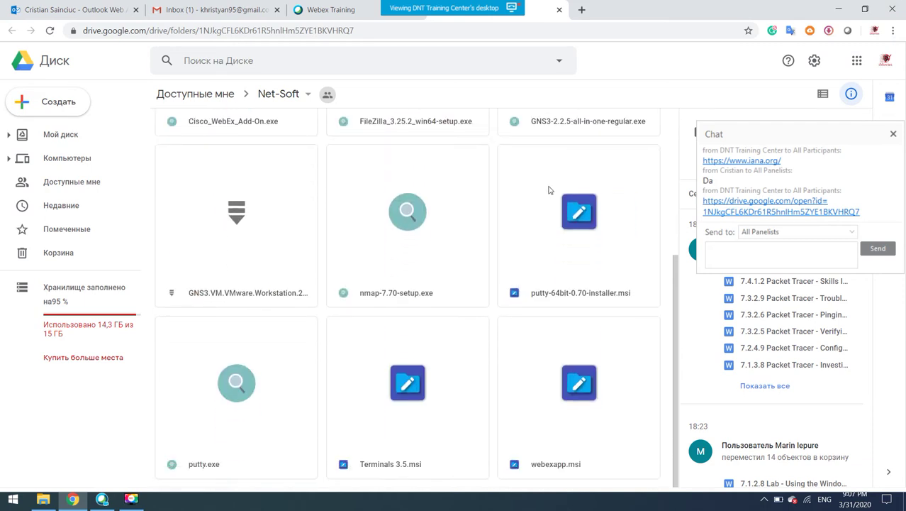
scroll(546, 198, "up", 2)
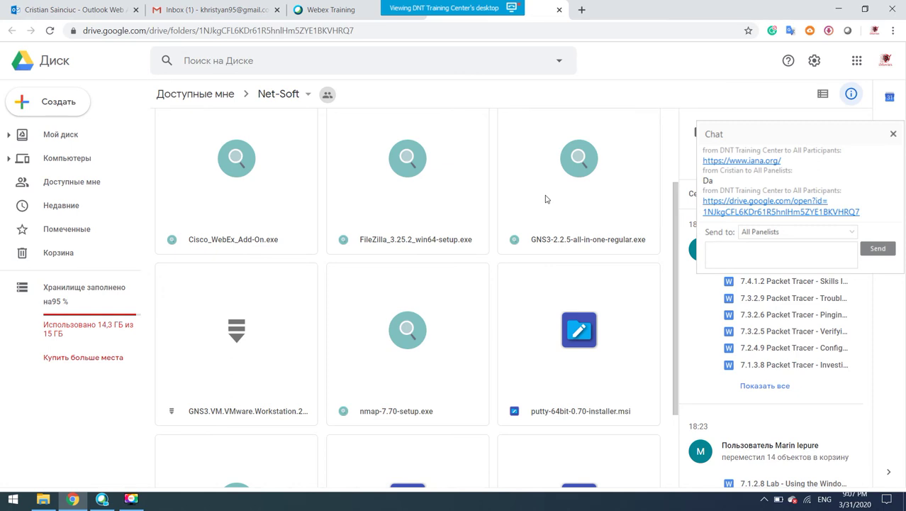
scroll(546, 198, "down", 2)
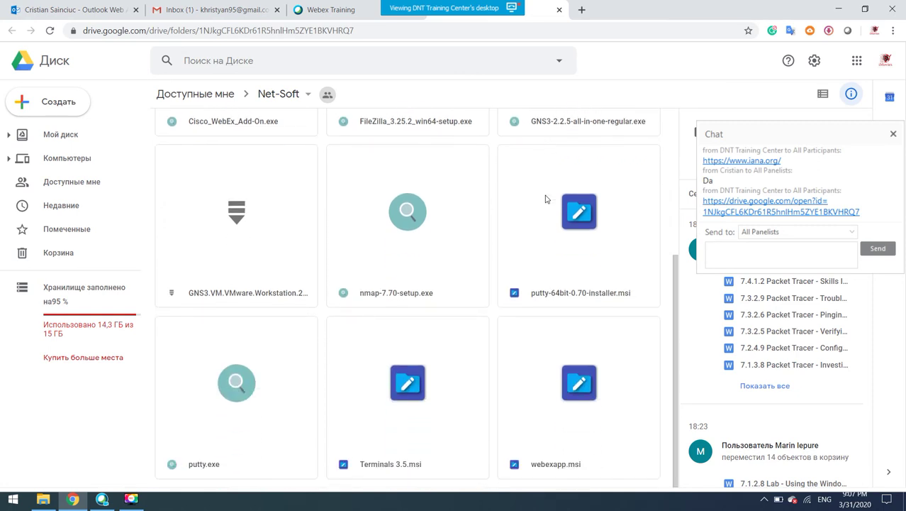
scroll(546, 199, "up", 4)
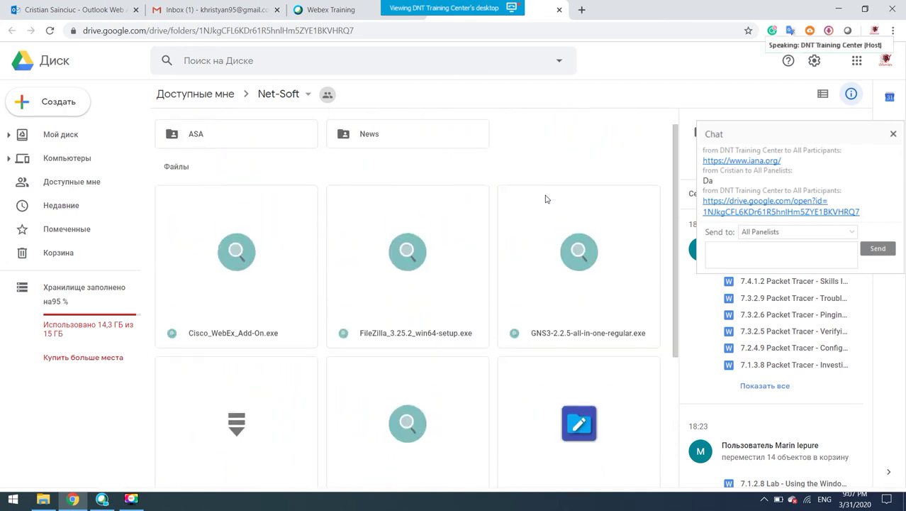
Open the News folder, preview Comenzi-utile.xlsx and close the preview
left_click(402, 167)
double_click(471, 161)
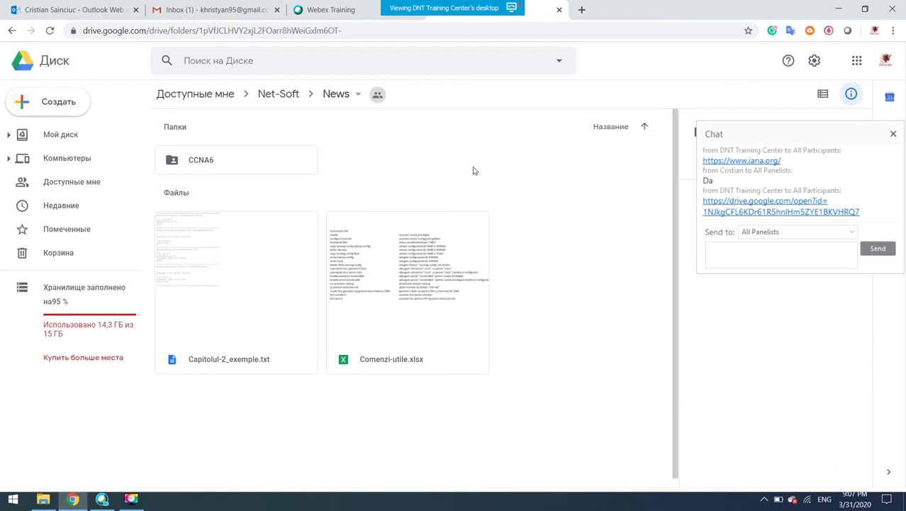
left_click(416, 268)
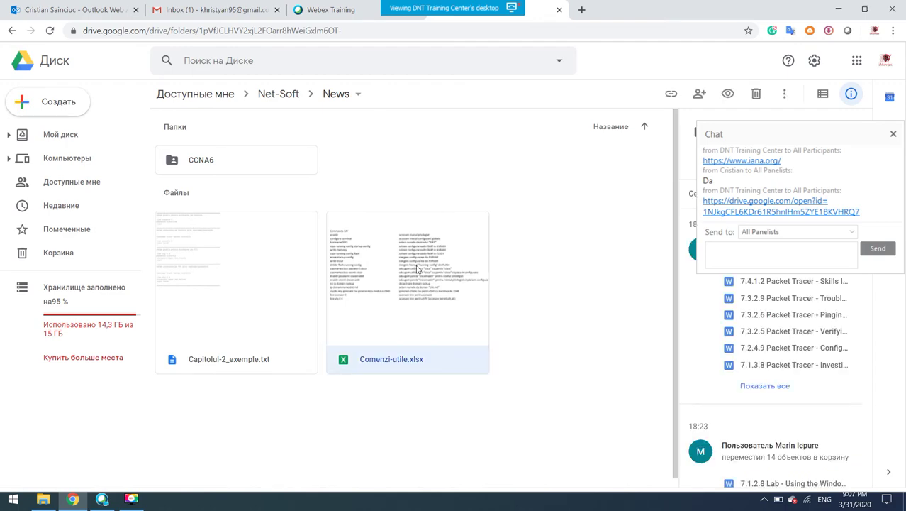
double_click(438, 223)
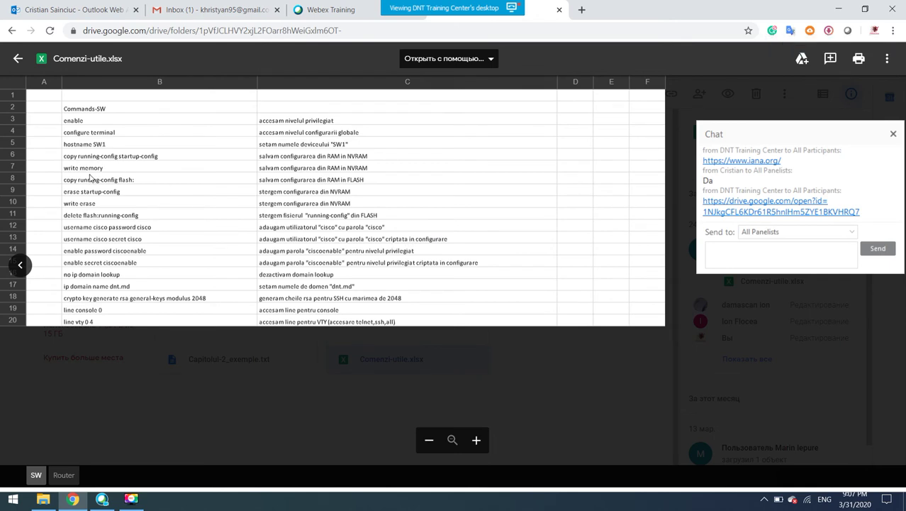
left_click(18, 59)
Open the CCNA6 folder and its Chapter-7 subfolder
left_click(300, 159)
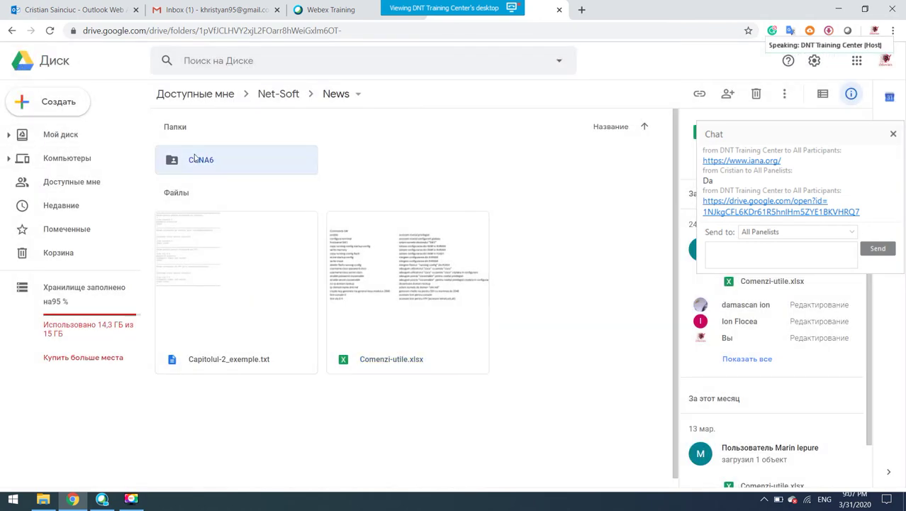
double_click(300, 160)
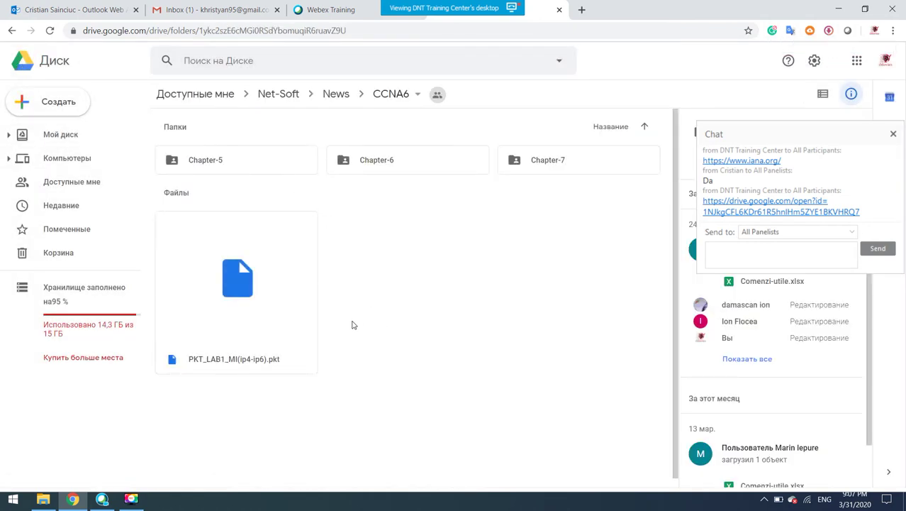
double_click(551, 157)
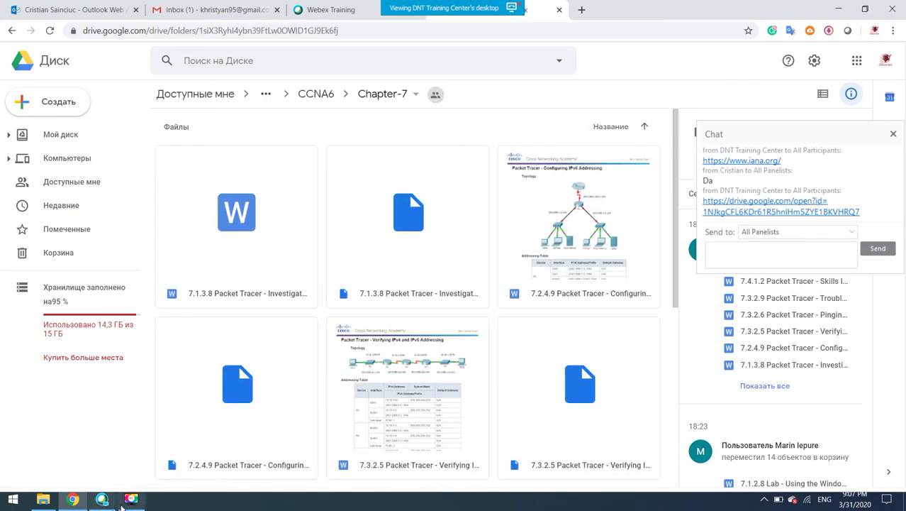
Look through the Packet Tracer documents in the Chapter-7 folder, checking the shared Packet Tracer desktop in between
left_click(102, 500)
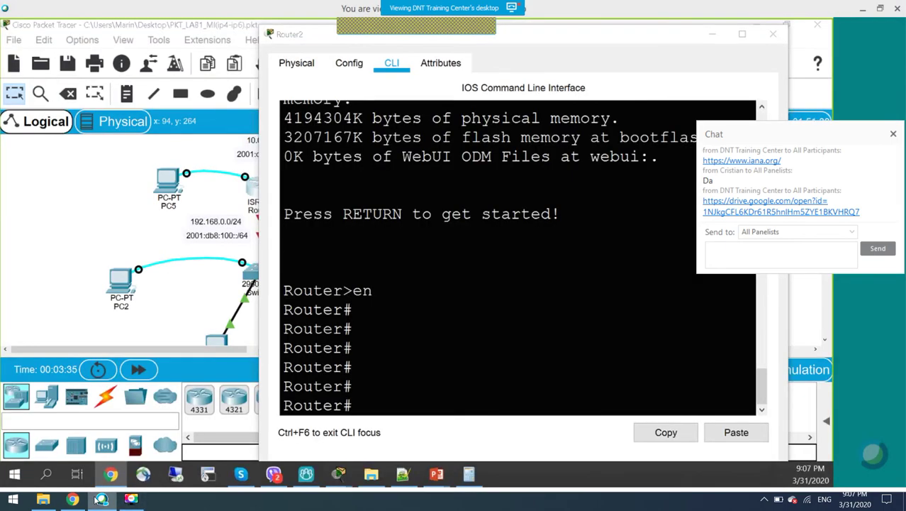
left_click(74, 500)
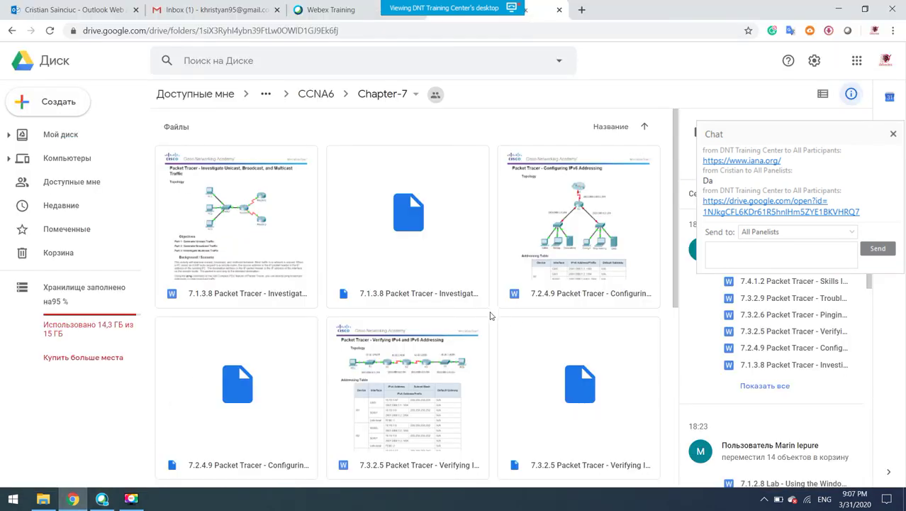
scroll(493, 314, "down", 5)
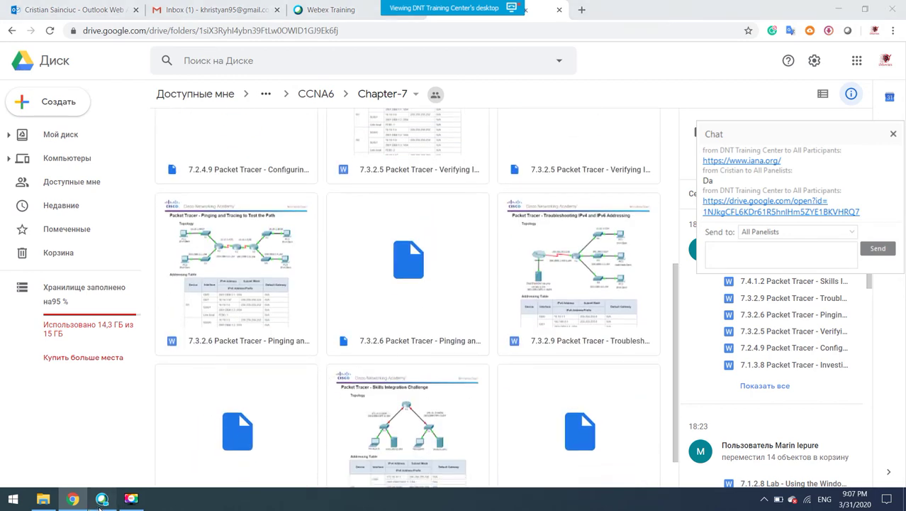
left_click(102, 499)
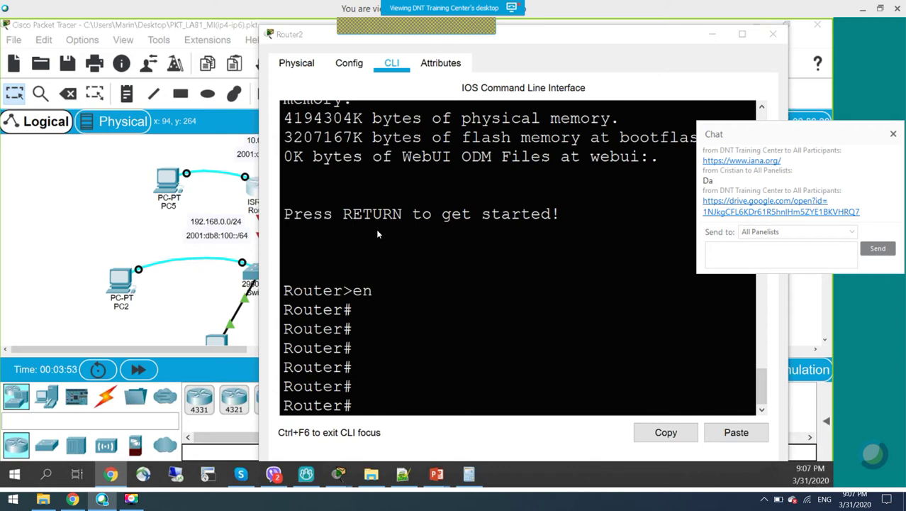
left_click(72, 499)
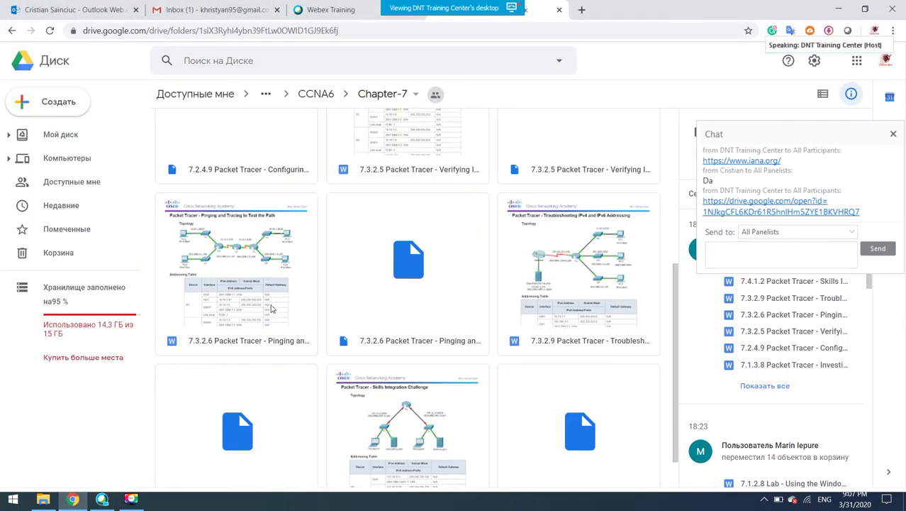
scroll(431, 282, "down", 1)
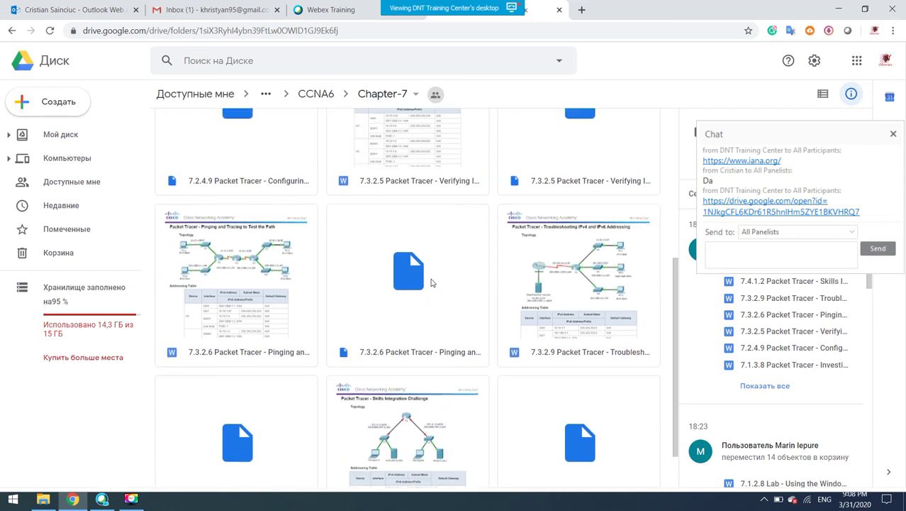
scroll(431, 282, "up", 2)
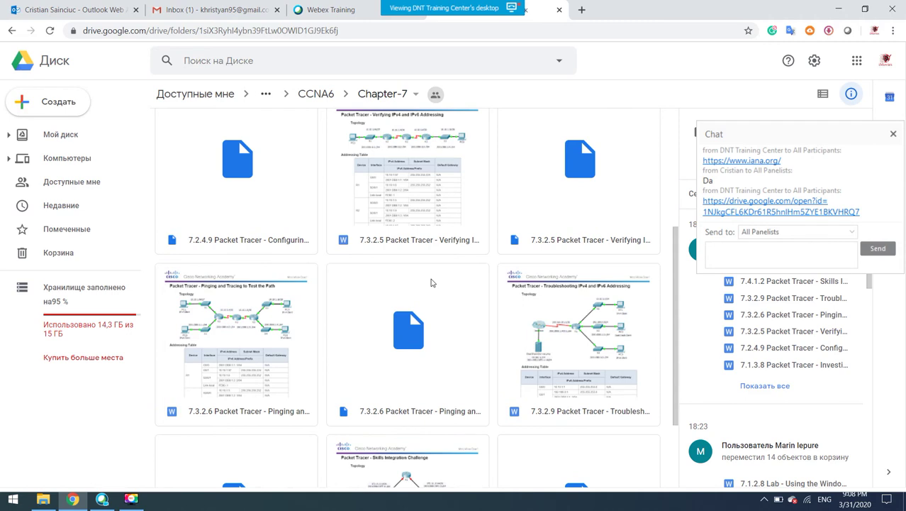
scroll(430, 283, "up", 3)
scroll(430, 282, "up", 1)
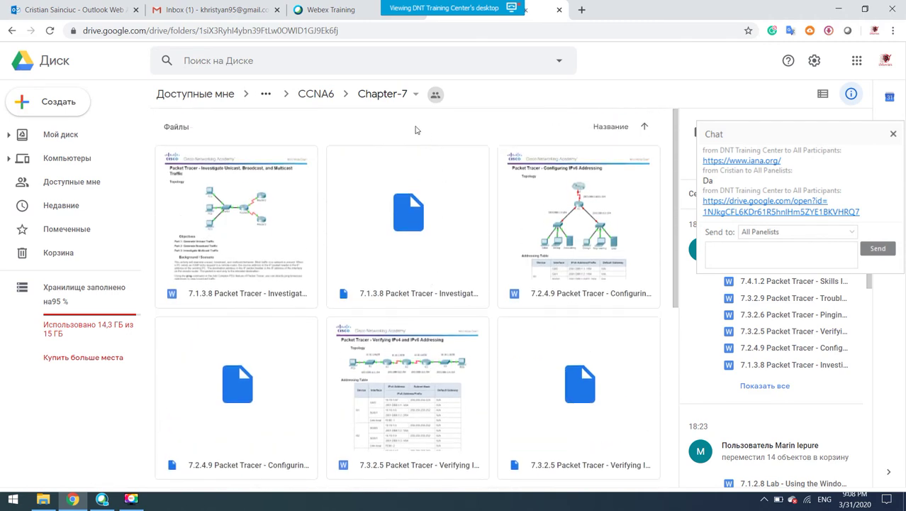
Download PKT_LAB1_MI(ip4-ip6).pkt from the CCNA6 folder, open the downloaded file and close its Drive preview
left_click(328, 98)
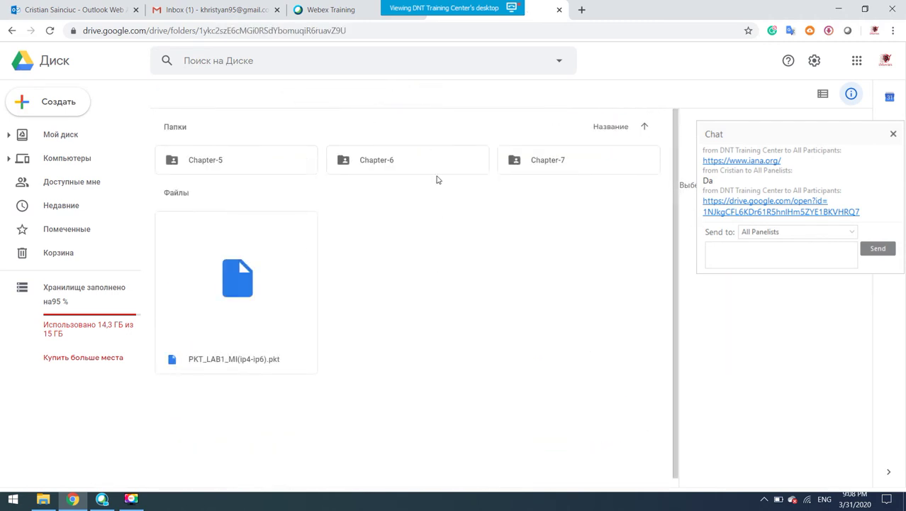
double_click(239, 309)
left_click(473, 275)
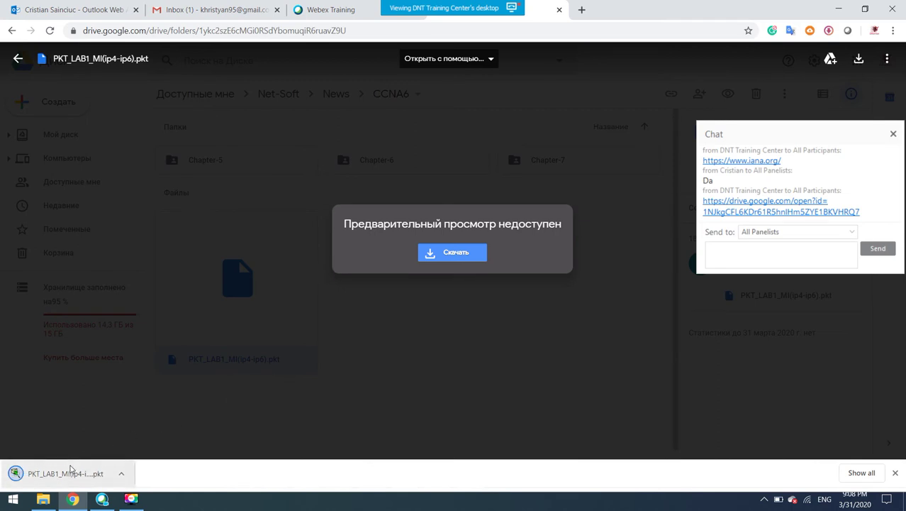
left_click(67, 472)
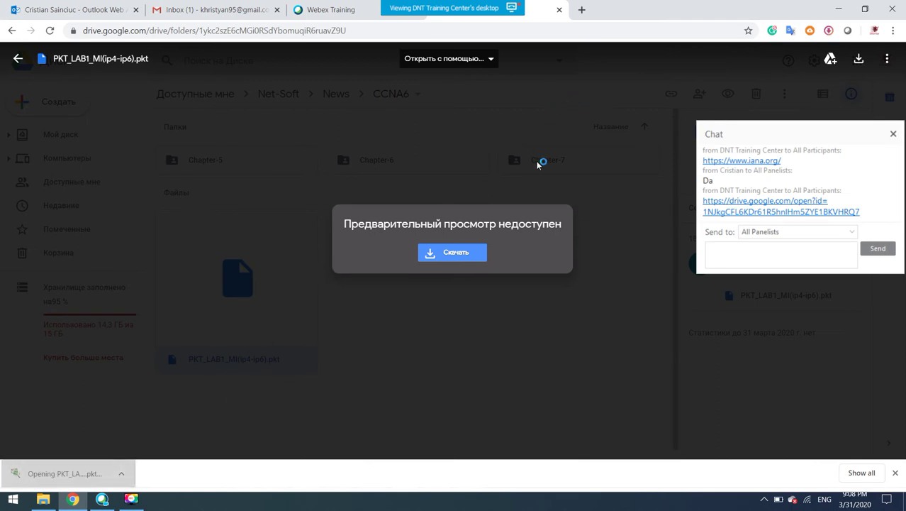
left_click(640, 123)
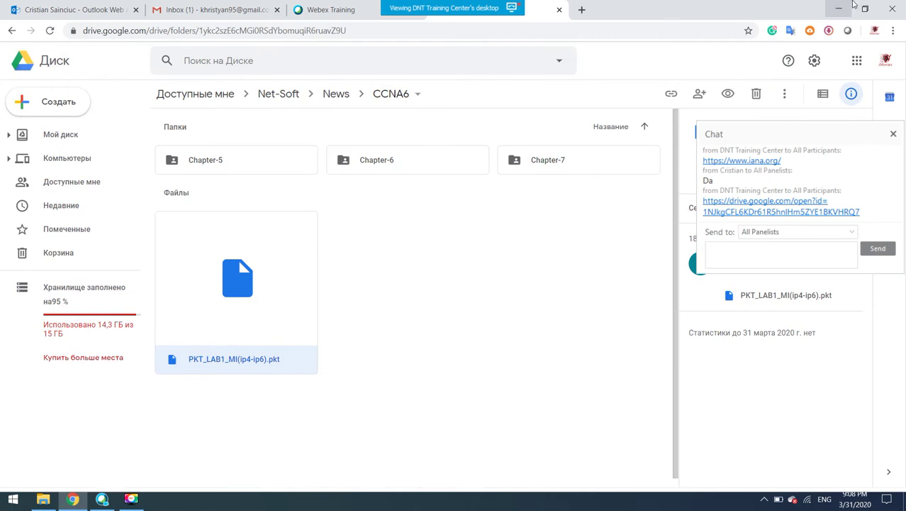
Check the shared Packet Tracer desktop, return to Google Drive and download PKT_LAB1_MI(ip4-ip6).pkt again
left_click(842, 8)
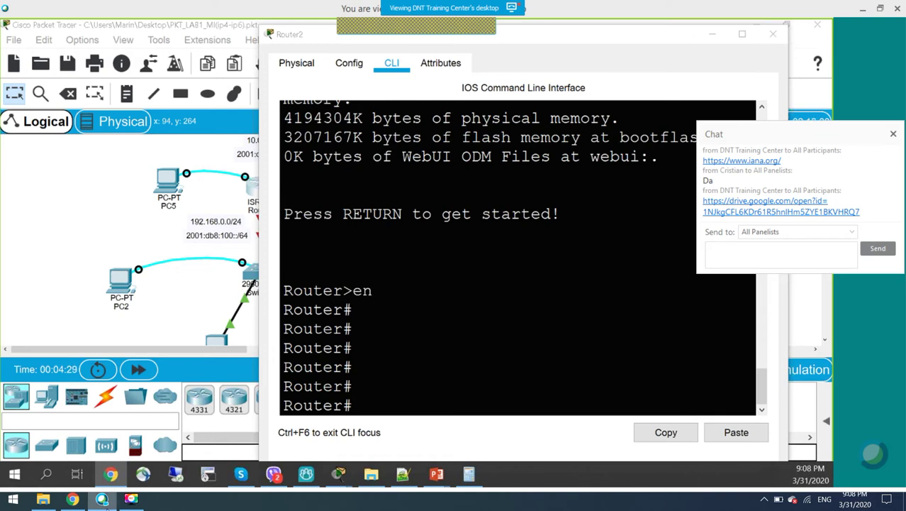
left_click(72, 500)
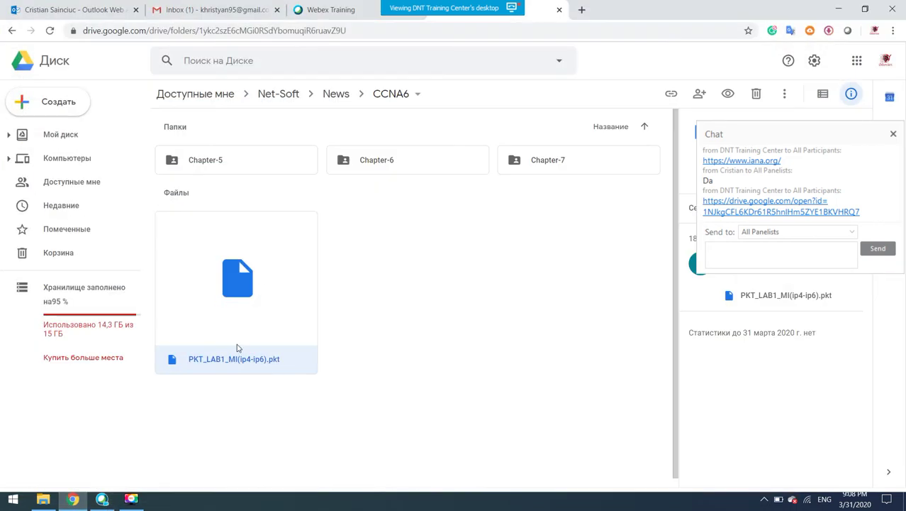
right_click(237, 305)
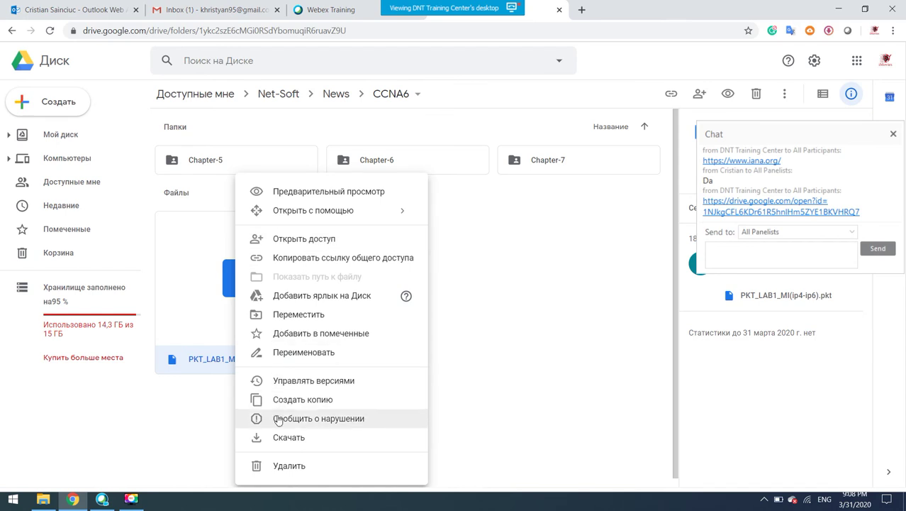
left_click(281, 437)
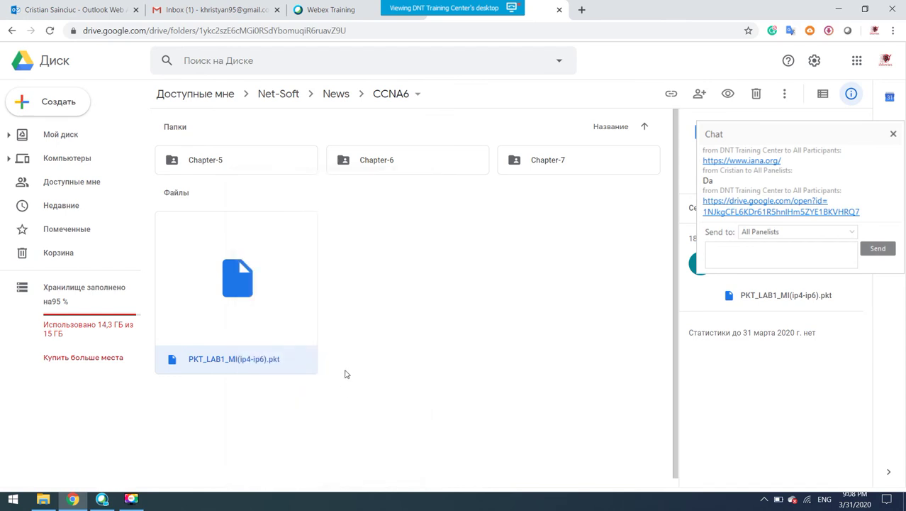
Show the new download in the Downloads folder, minimize the browser and open PKT_LAB1_MI(ip4-ip6) (1)
left_click(122, 473)
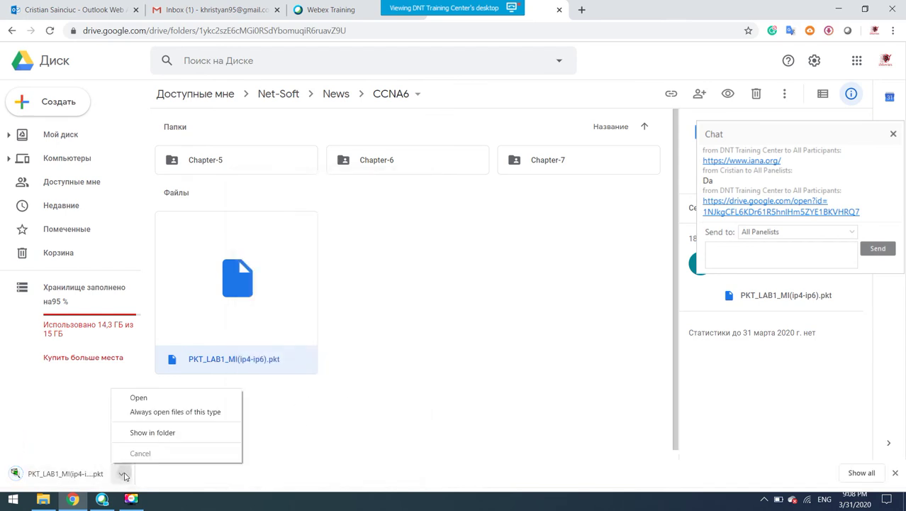
left_click(139, 432)
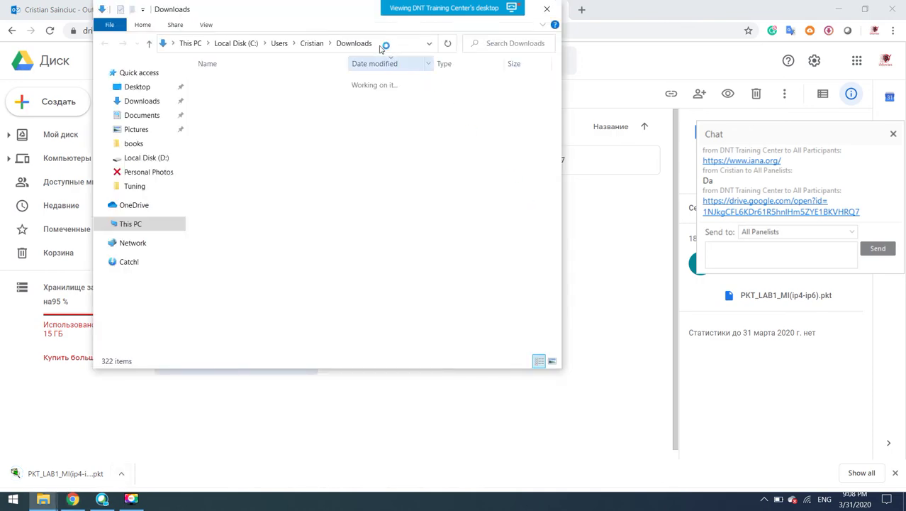
left_click_drag(292, 13, 474, 101)
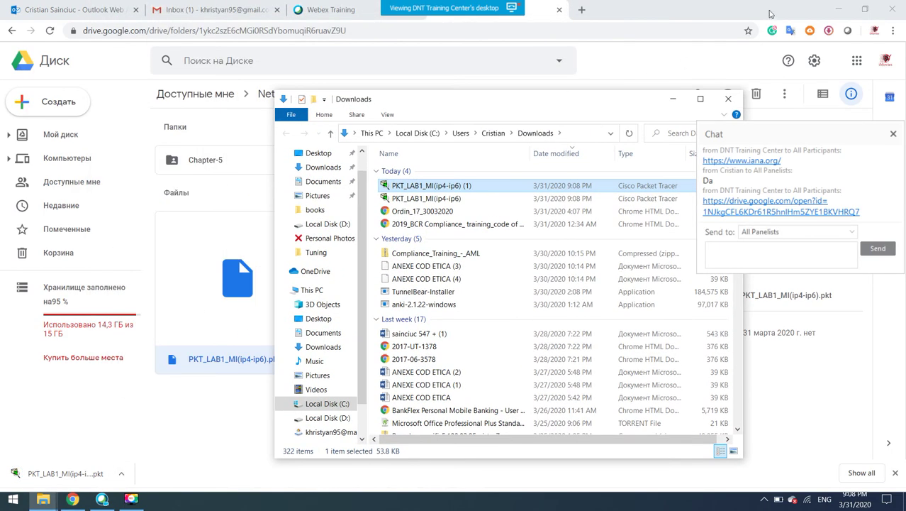
left_click(840, 7)
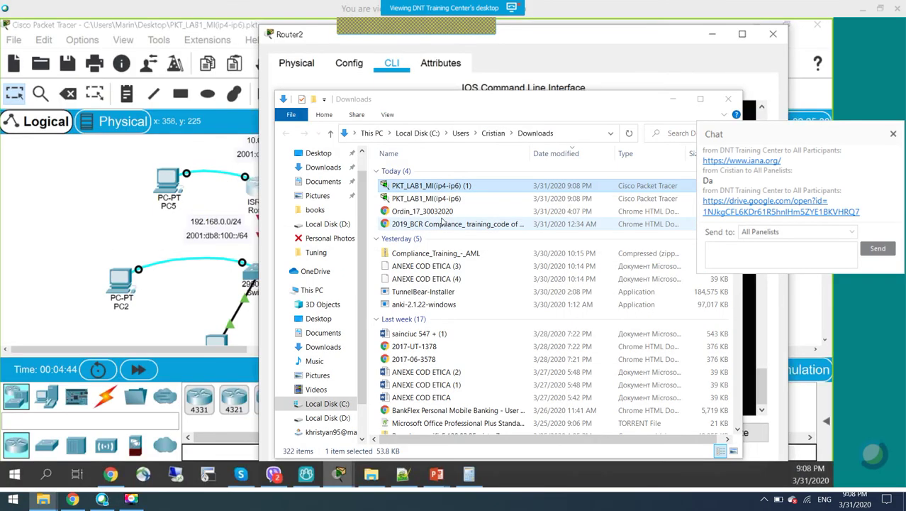
double_click(394, 185)
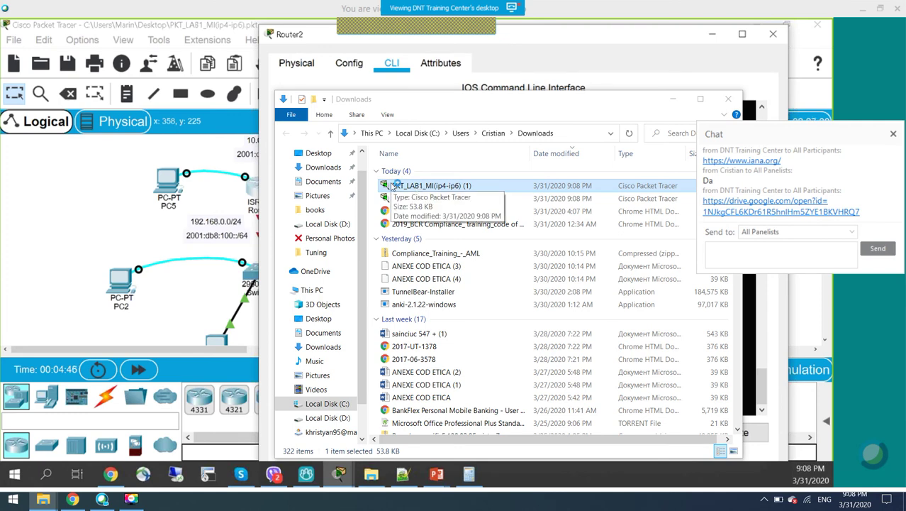